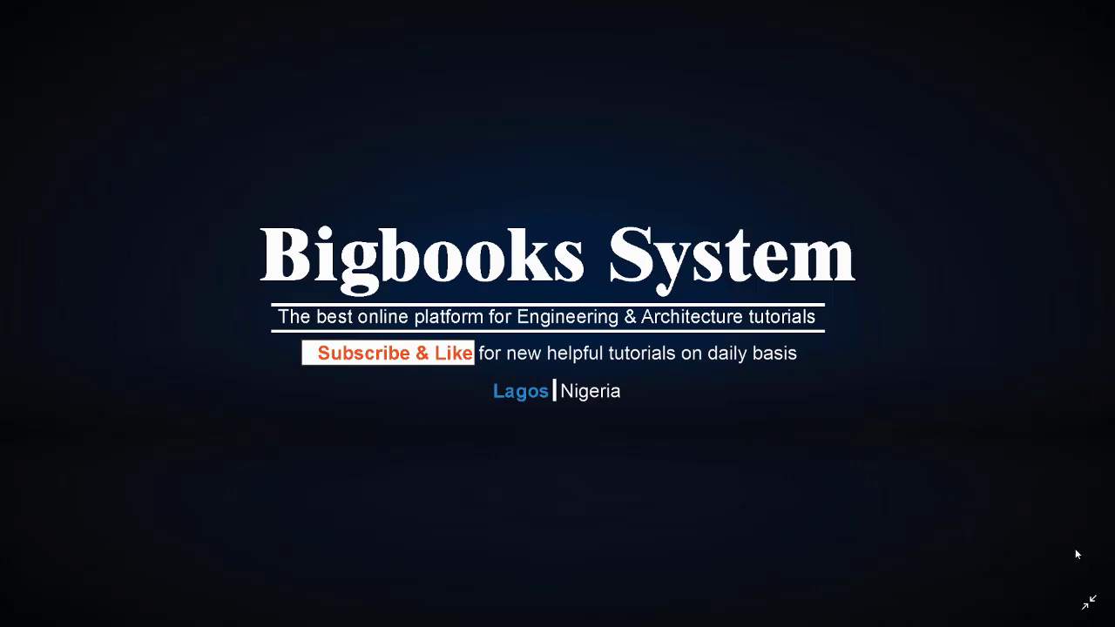
Step: Bring the Drawing2 AutoCAD window back on screen from the taskbar
key("super")
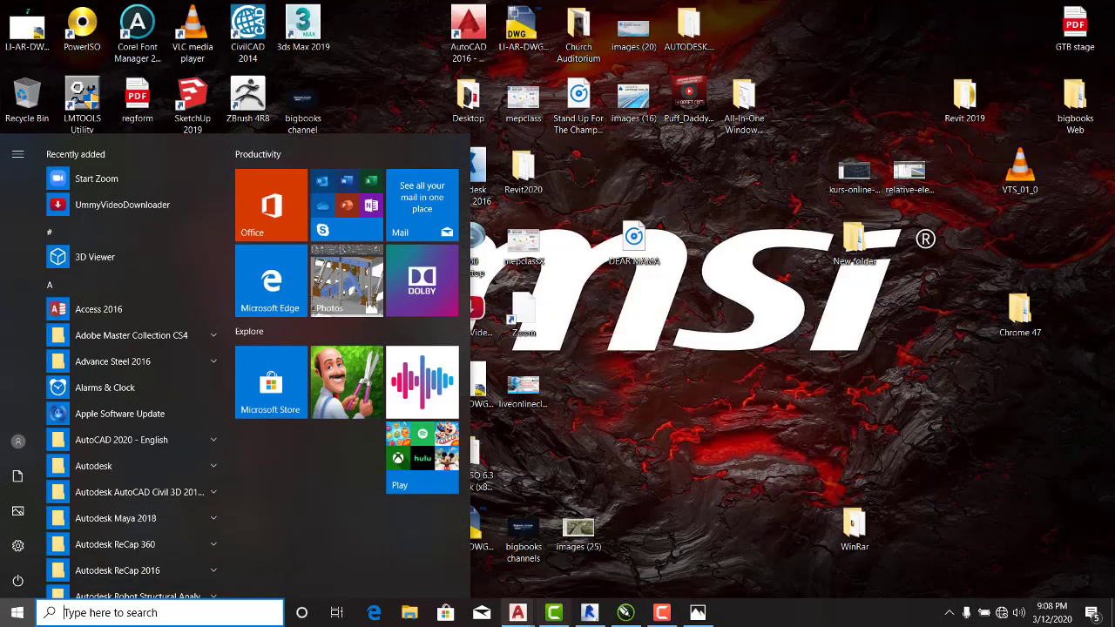
mouse_move(517, 612)
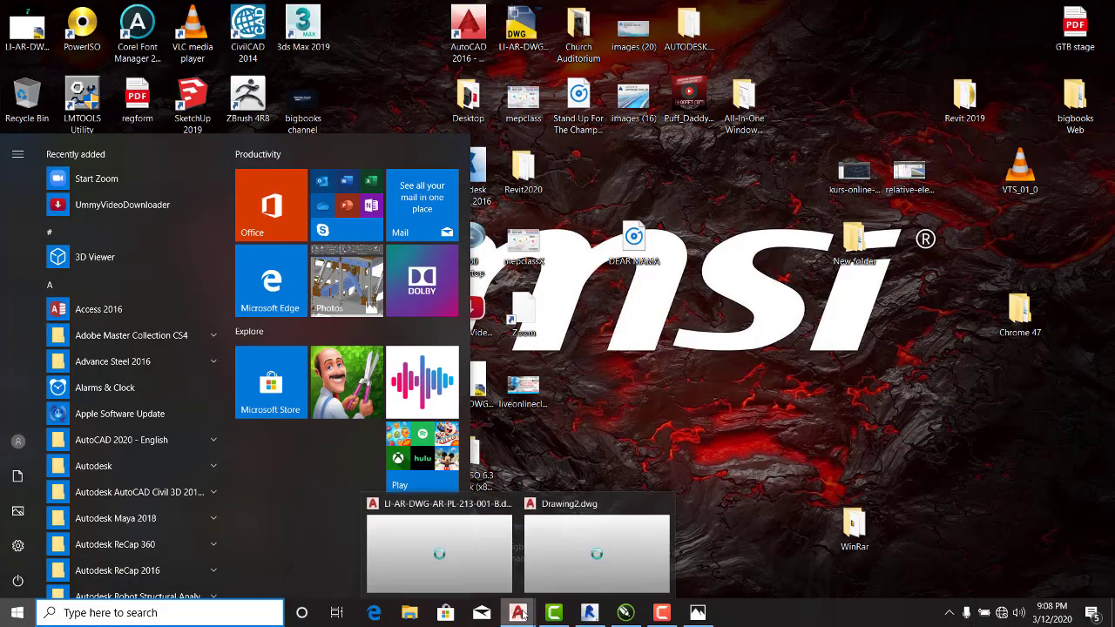
left_click(562, 564)
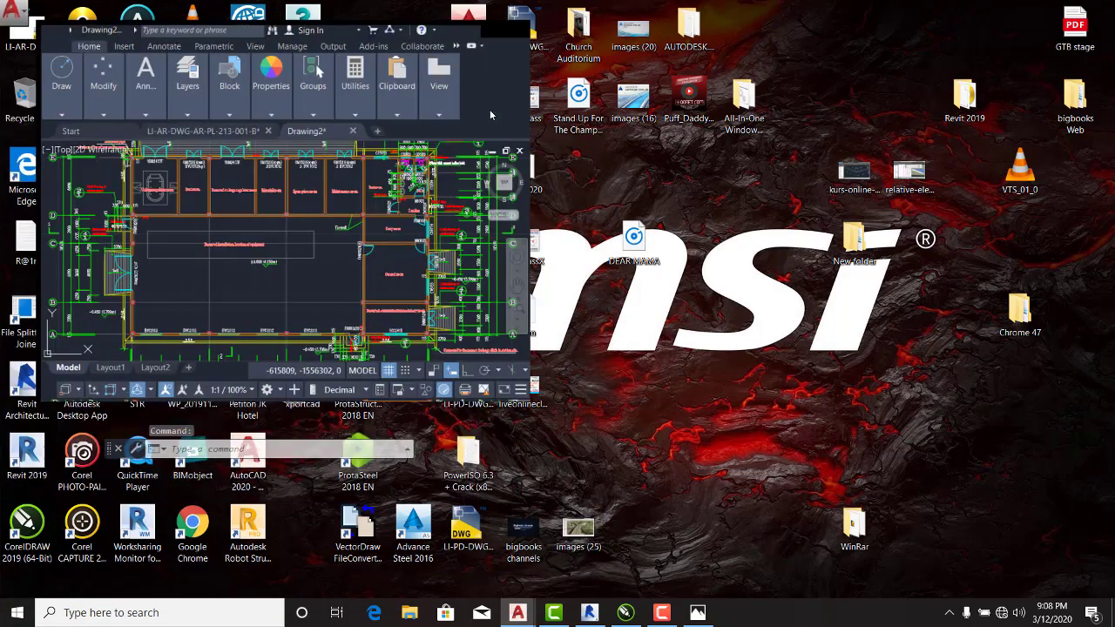
scroll(329, 459, "down", 5)
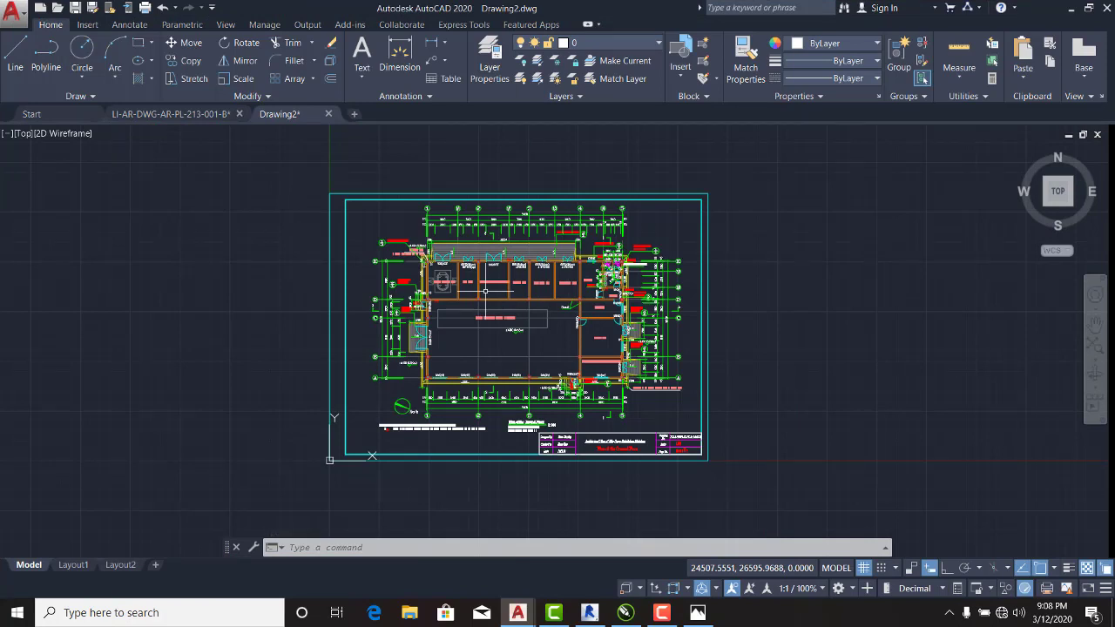
Step: Compare the LI-AR-DWG-AR-PL-213-001-B sheets with Drawing2, finishing on the Drawing2 floor plan
left_click(200, 114)
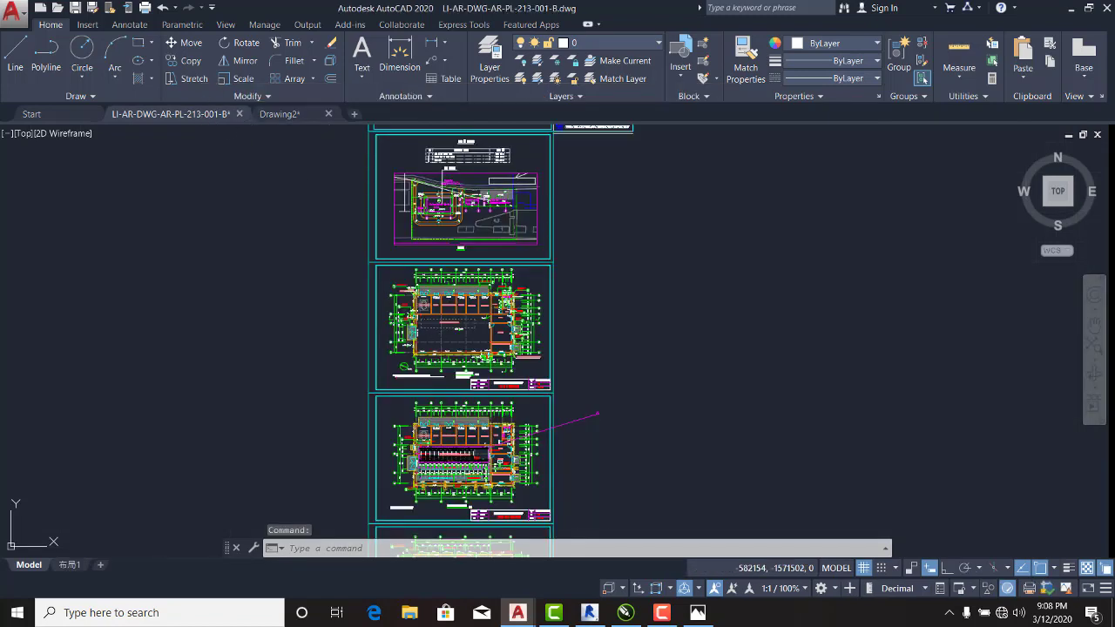
scroll(438, 324, "down", 4)
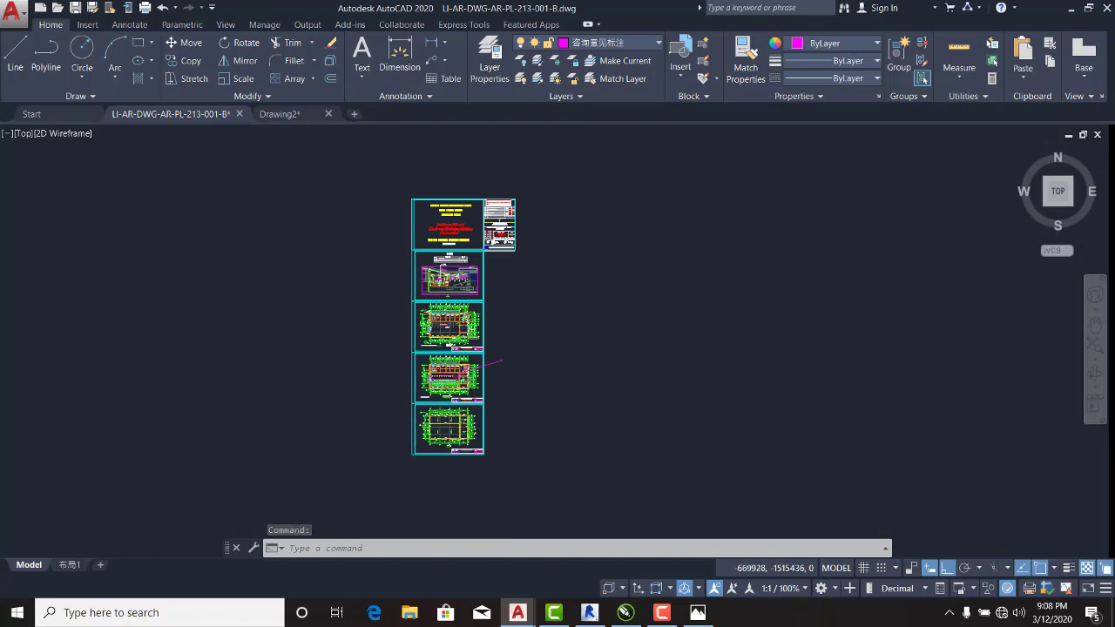
scroll(441, 312, "up", 2)
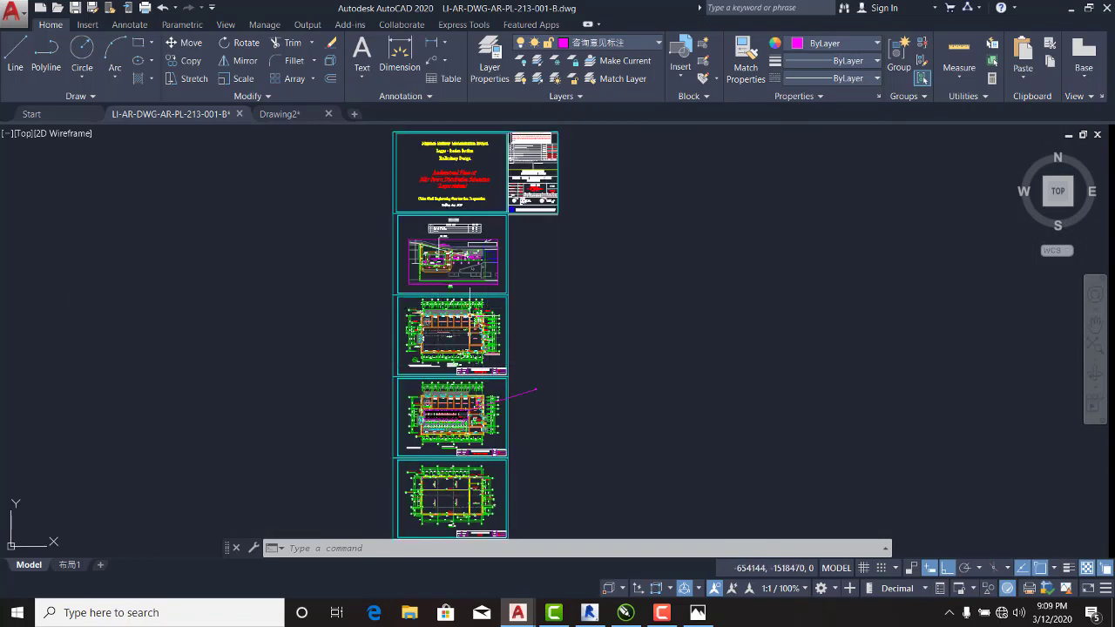
left_click(279, 114)
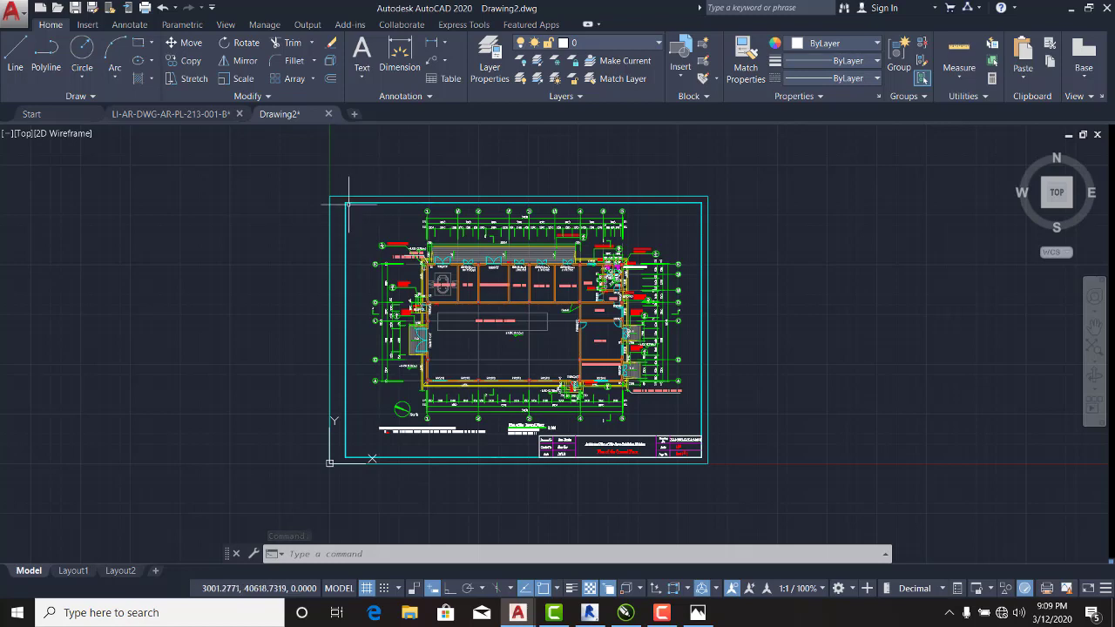
left_click(191, 117)
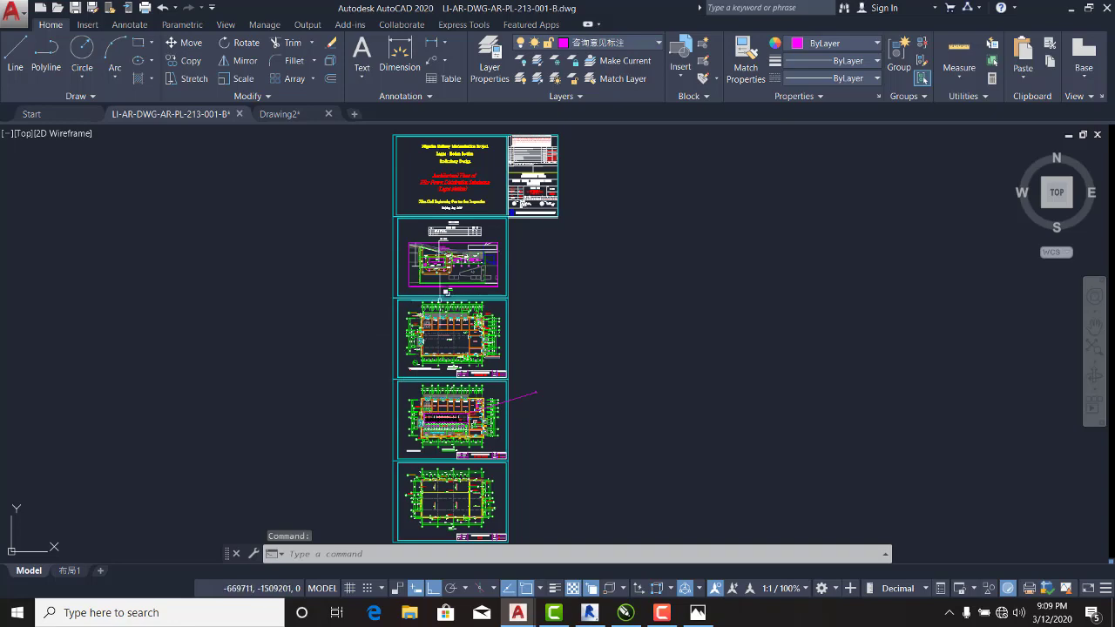
left_click(279, 114)
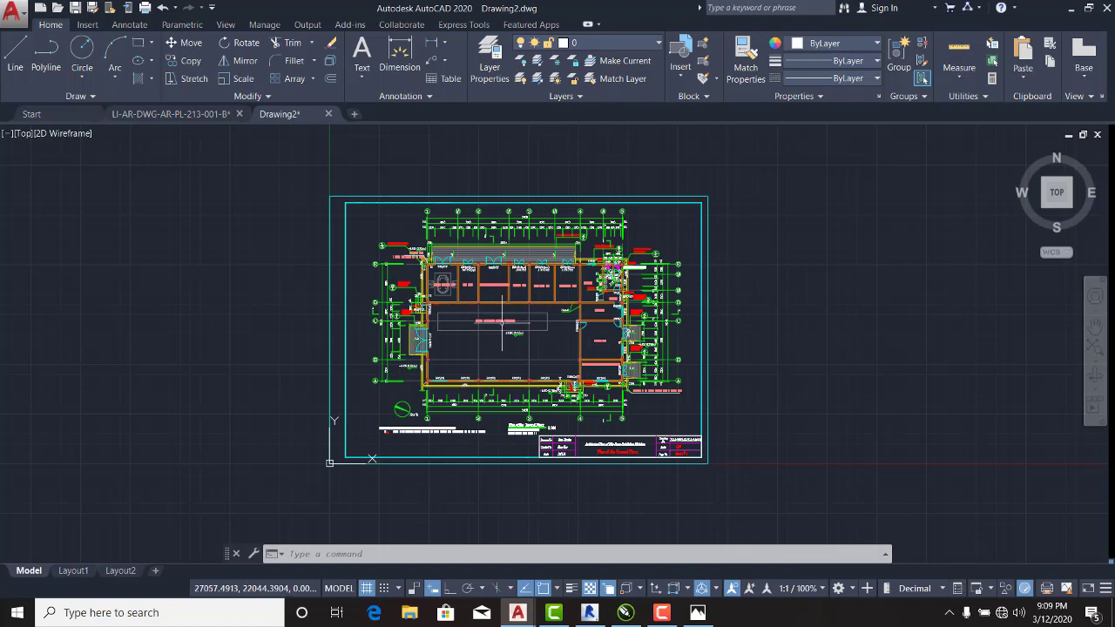
Step: Save Drawing2 as a new file named lagosmetro in the Desktop folder
scroll(503, 321, "up", 2)
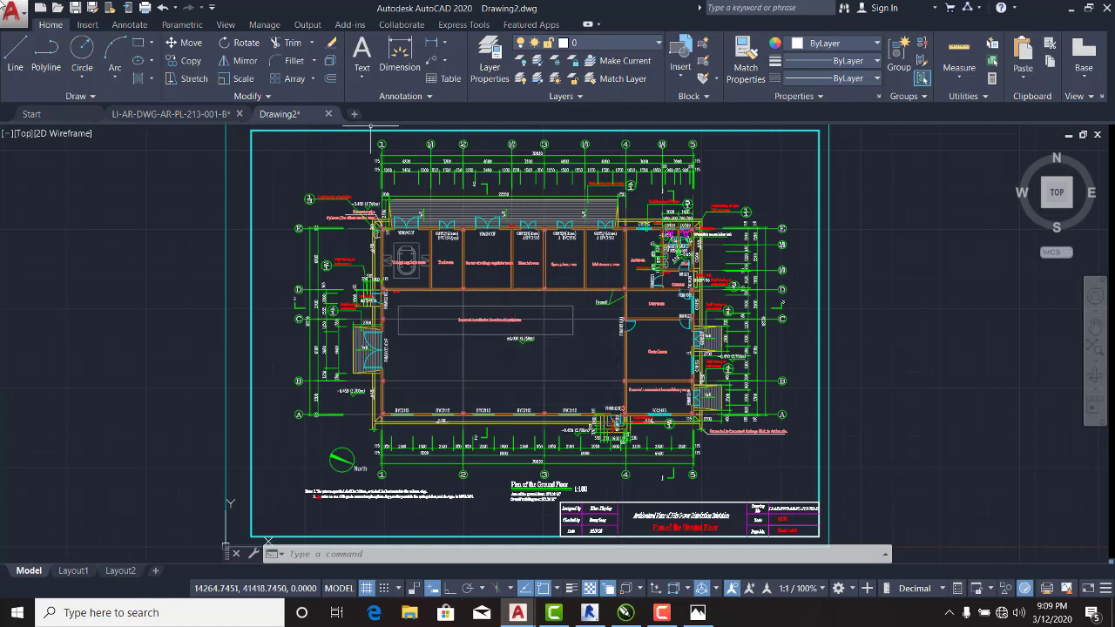
left_click(16, 14)
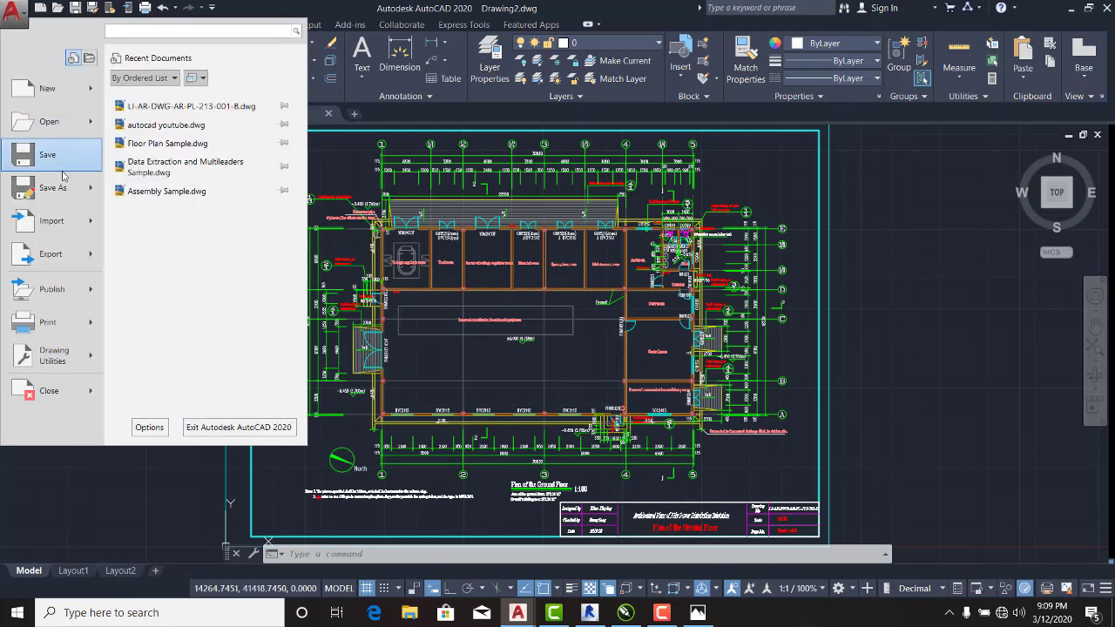
left_click(68, 159)
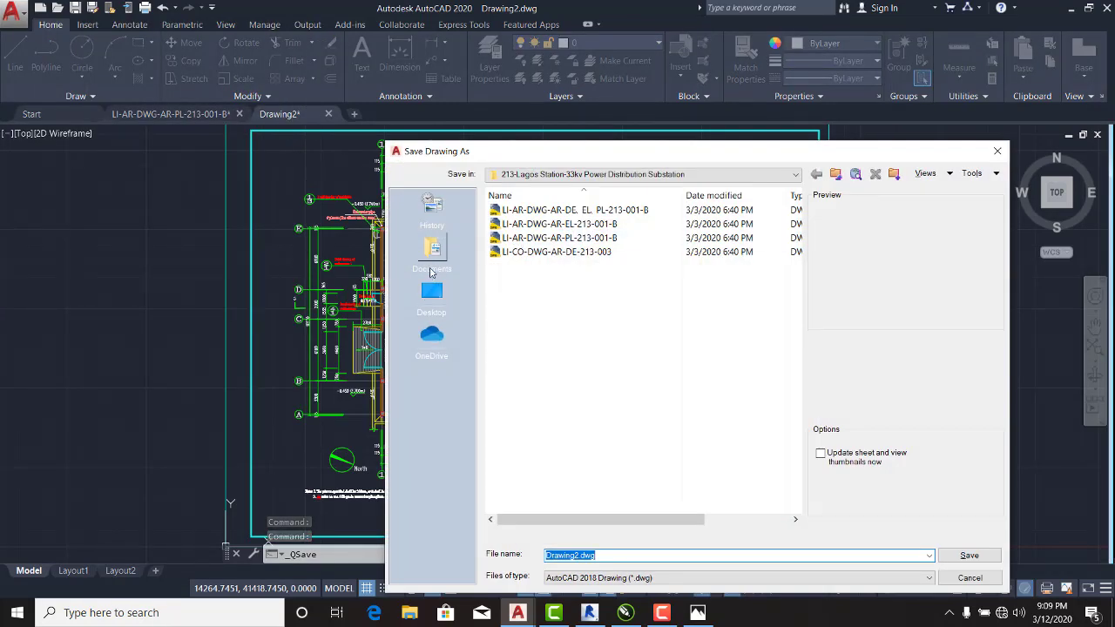
left_click(432, 295)
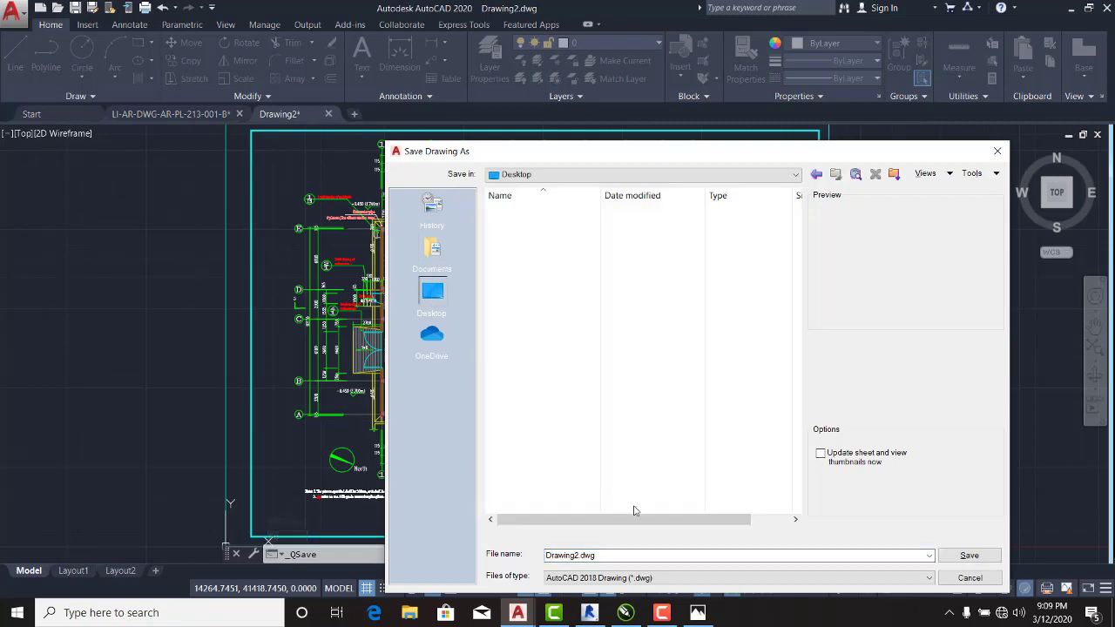
double_click(608, 557)
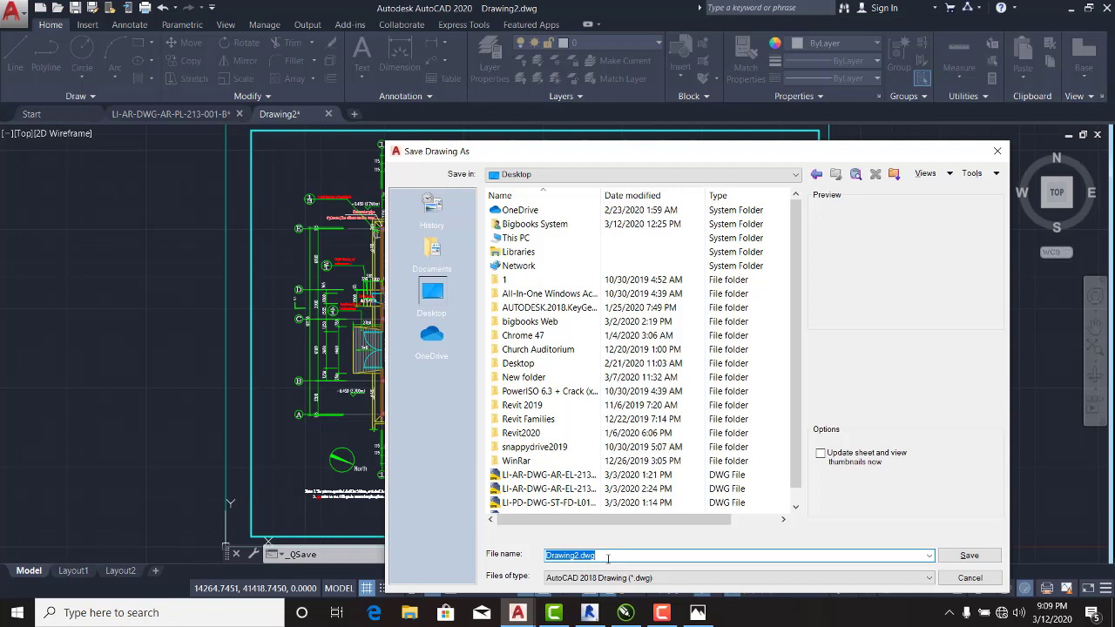
type("lagosmetor")
key("BackSpace")
key("BackSpace")
type("ro")
left_click(981, 558)
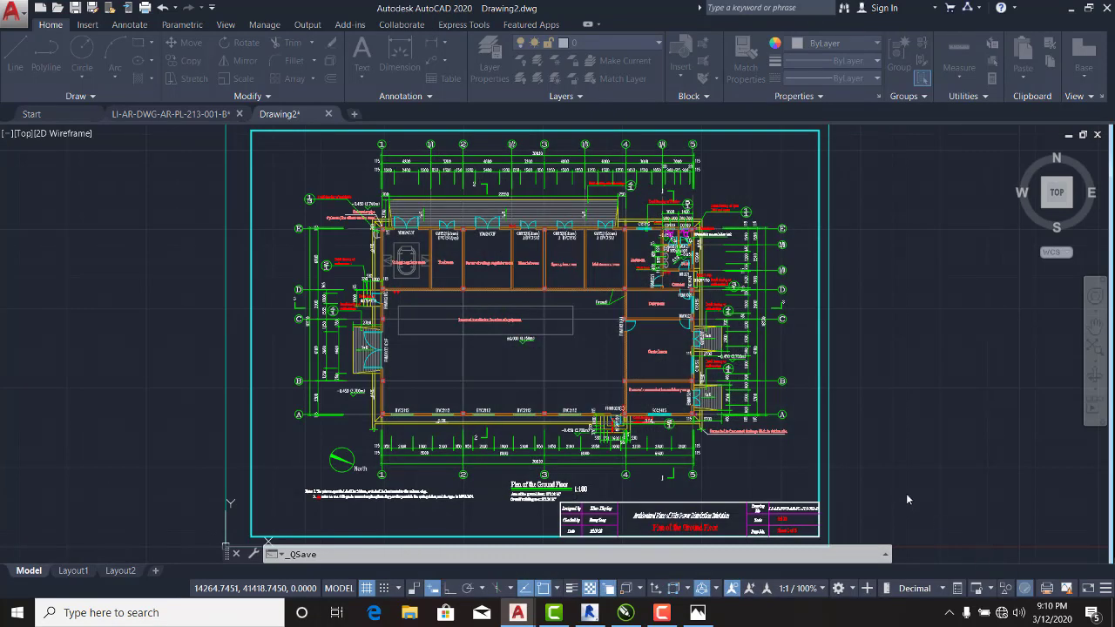
Step: Switch to the Revit project and launch Import CAD from the Insert ribbon
left_click(592, 620)
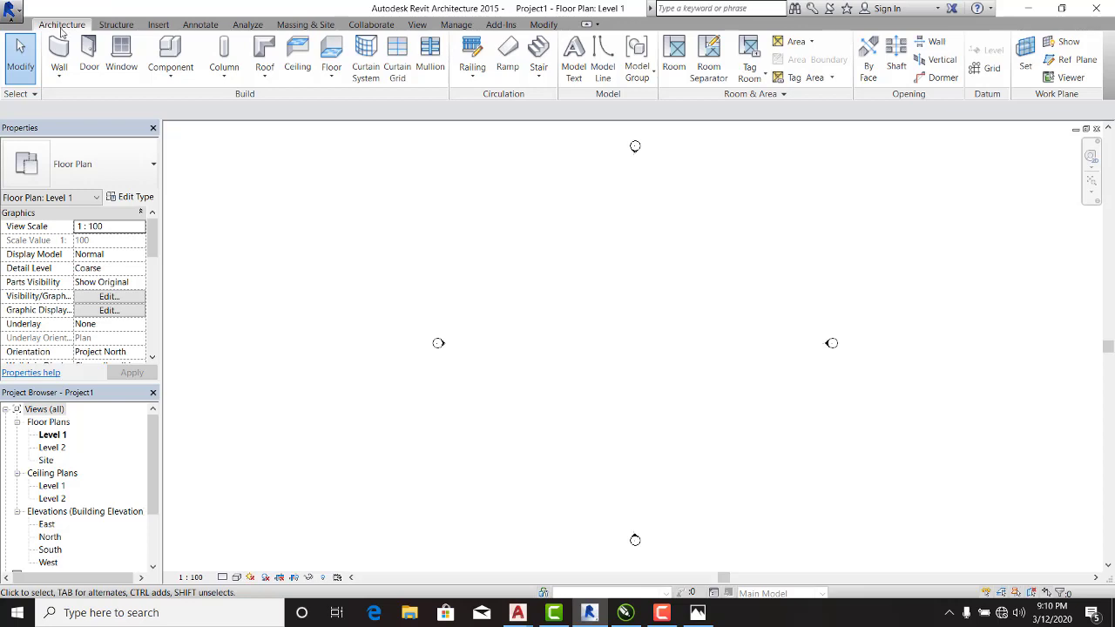
left_click(124, 25)
left_click(150, 25)
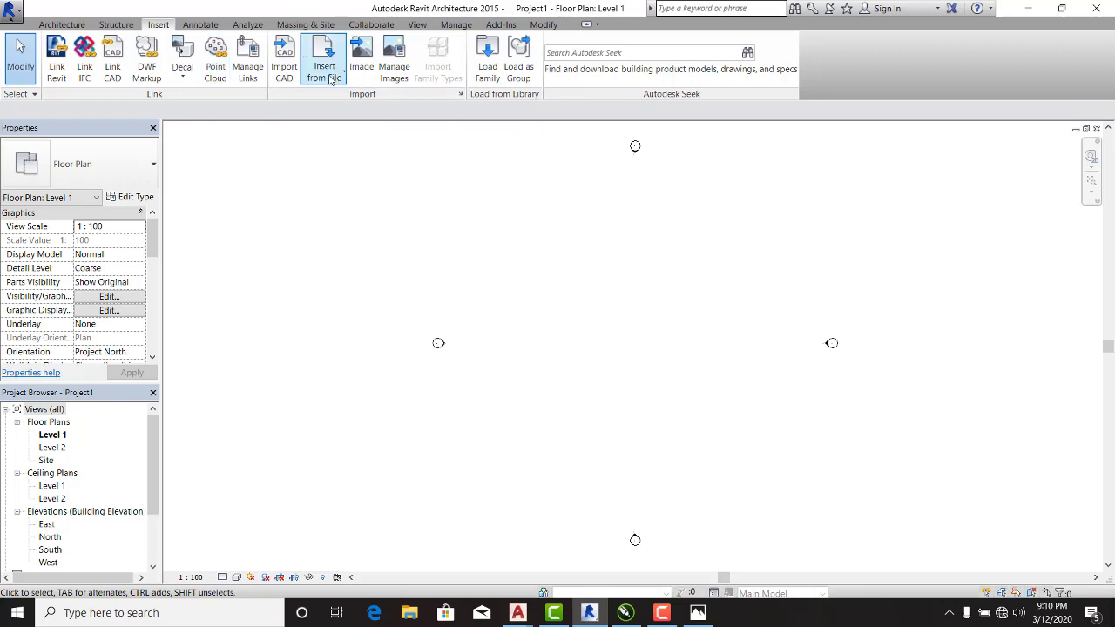
left_click(285, 69)
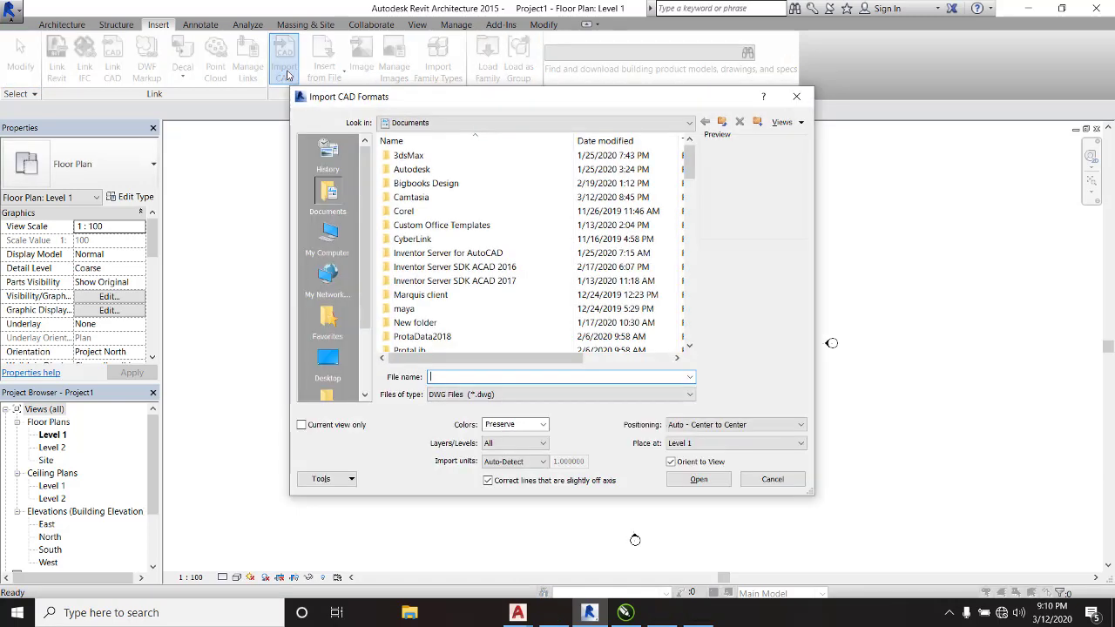
Step: Select lagosmetro.dwg from the Desktop and import it into the Level 1 plan
left_click(328, 362)
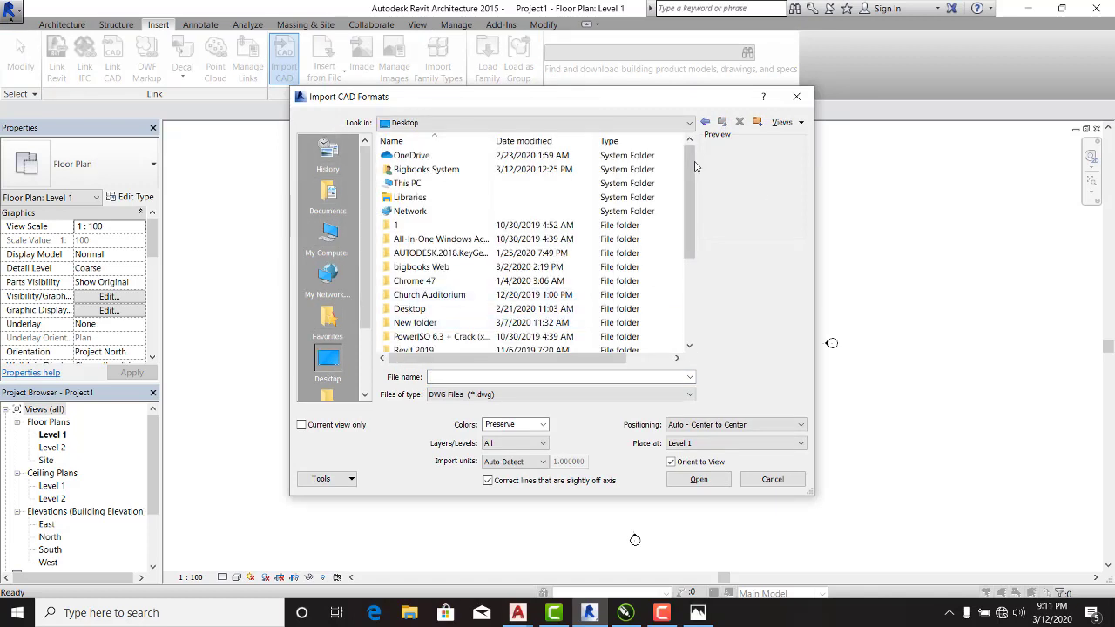
left_click_drag(686, 182, 686, 264)
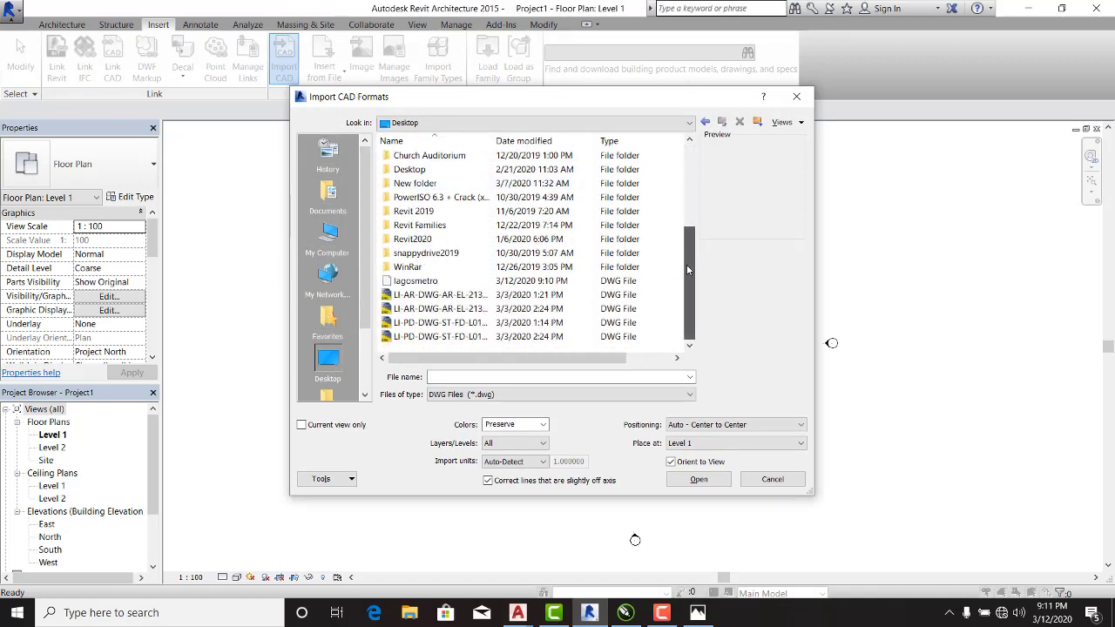
left_click(445, 281)
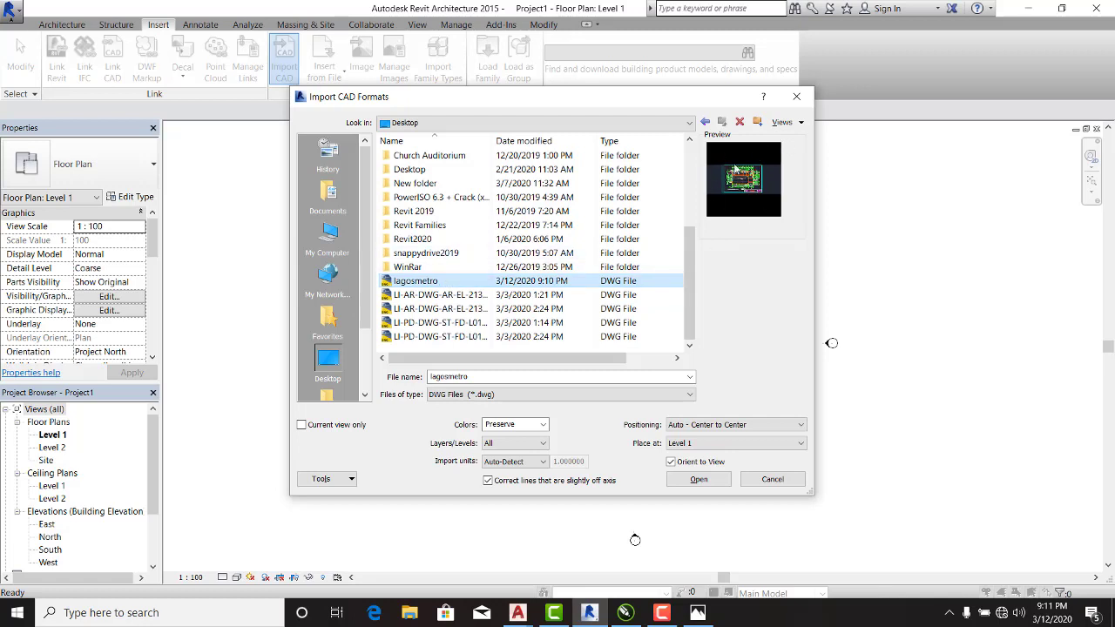
left_click(700, 481)
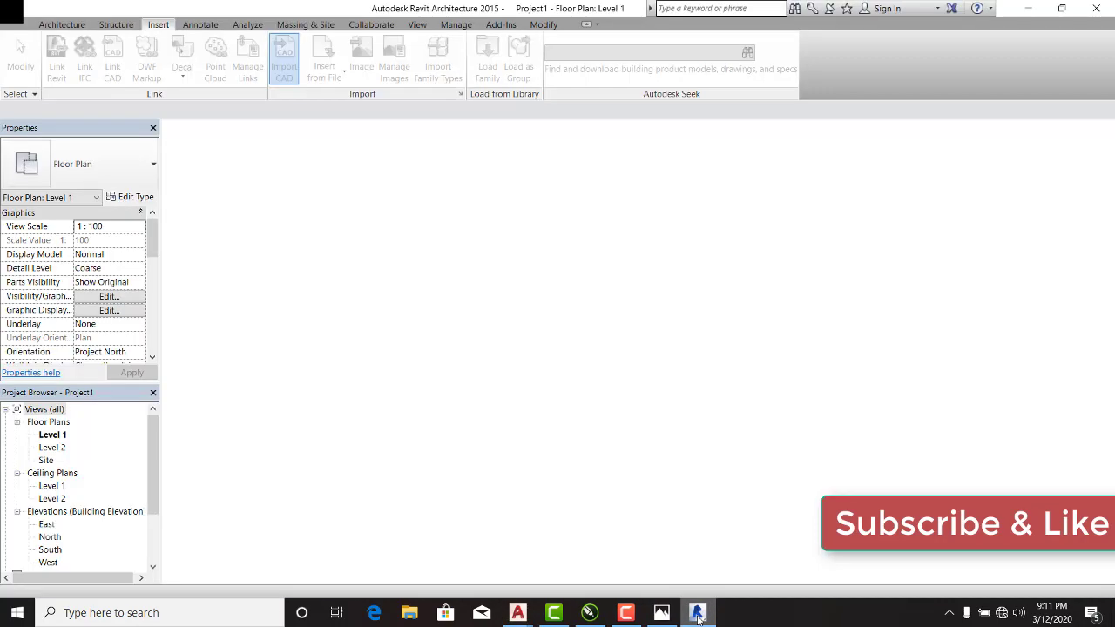
Step: Close the Elements Lost on Import warning and answer No to importing from paper space
left_click(697, 614)
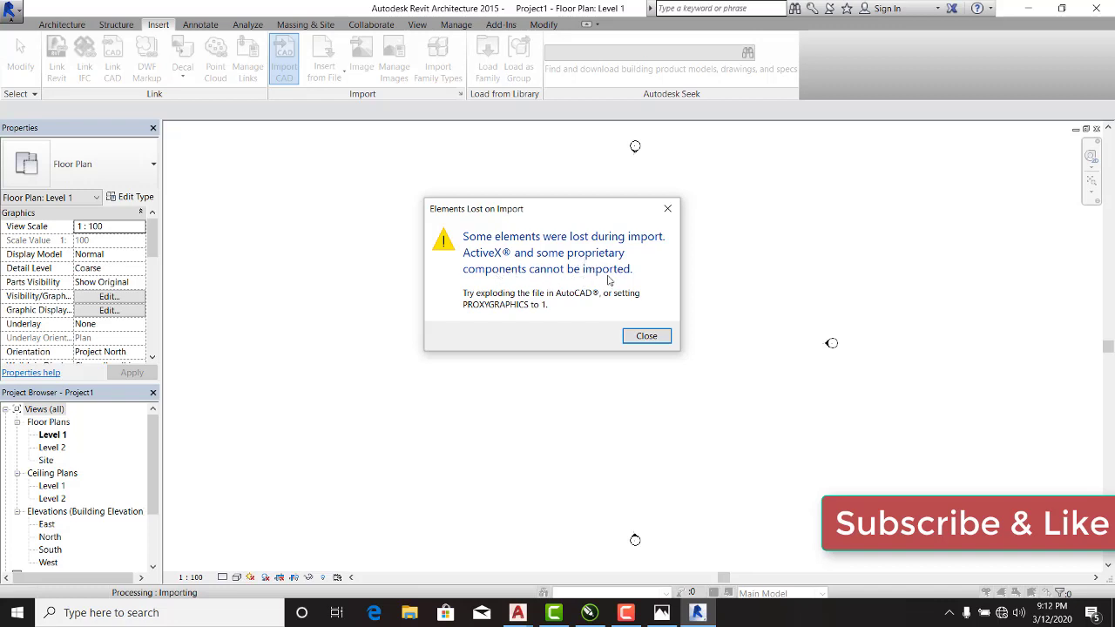
left_click(647, 336)
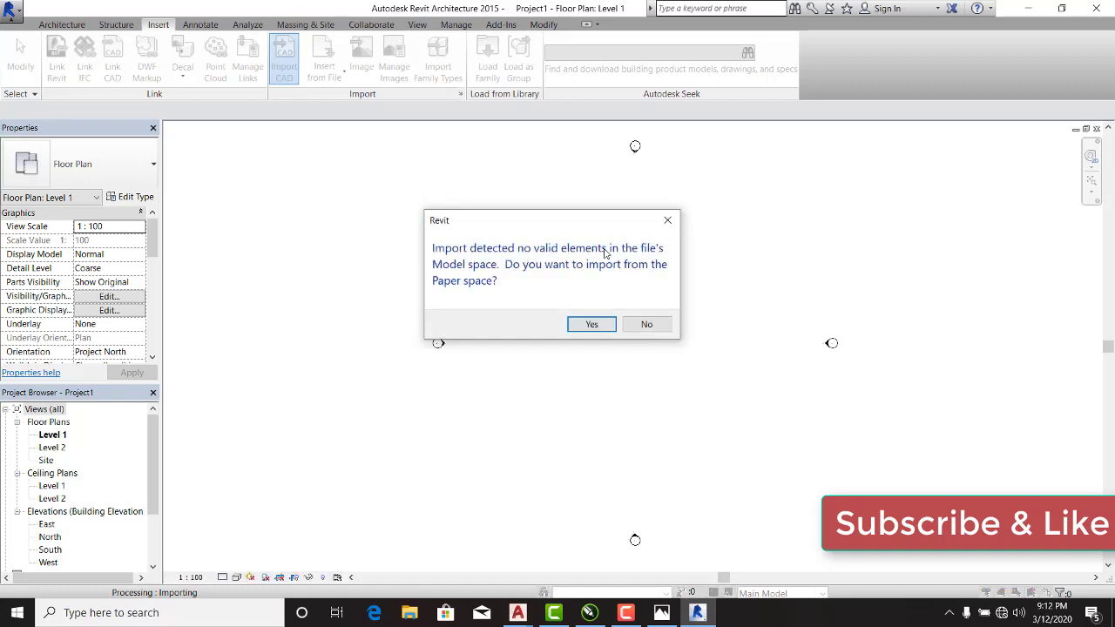
left_click(647, 324)
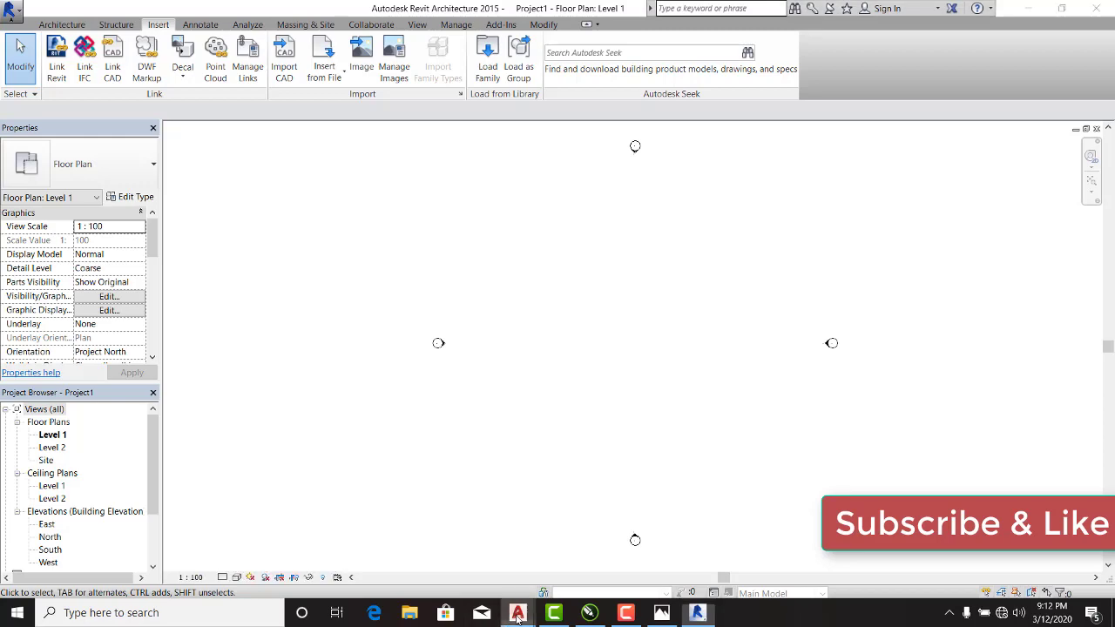
Step: Switch between AutoCAD and Revit, ending on the lagosmetro drawing in AutoCAD
mouse_move(518, 612)
left_click(552, 562)
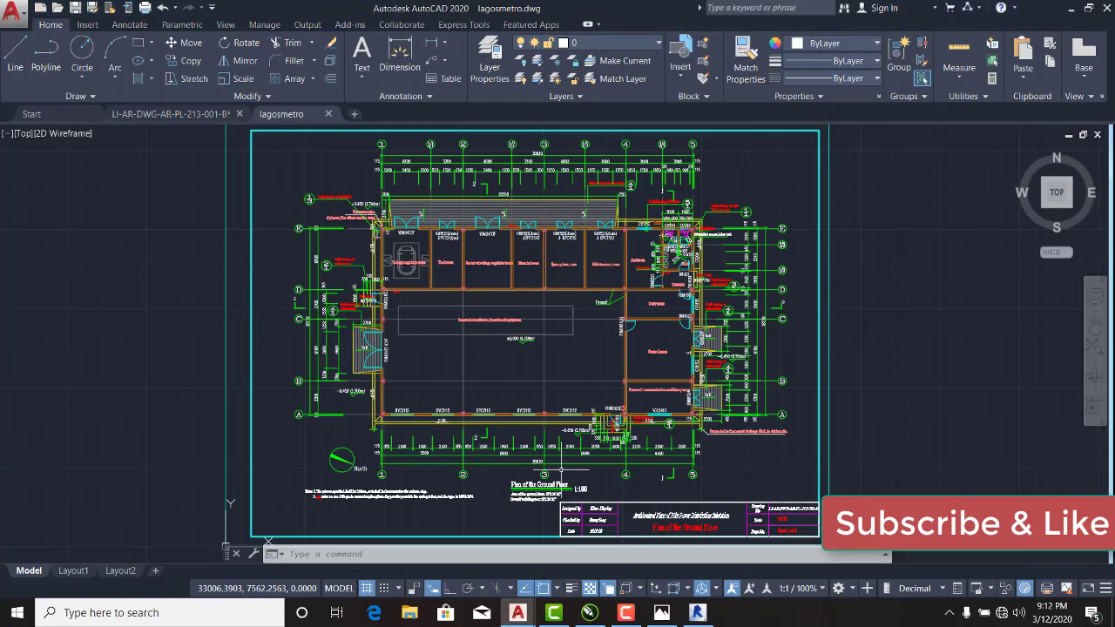
left_click(697, 612)
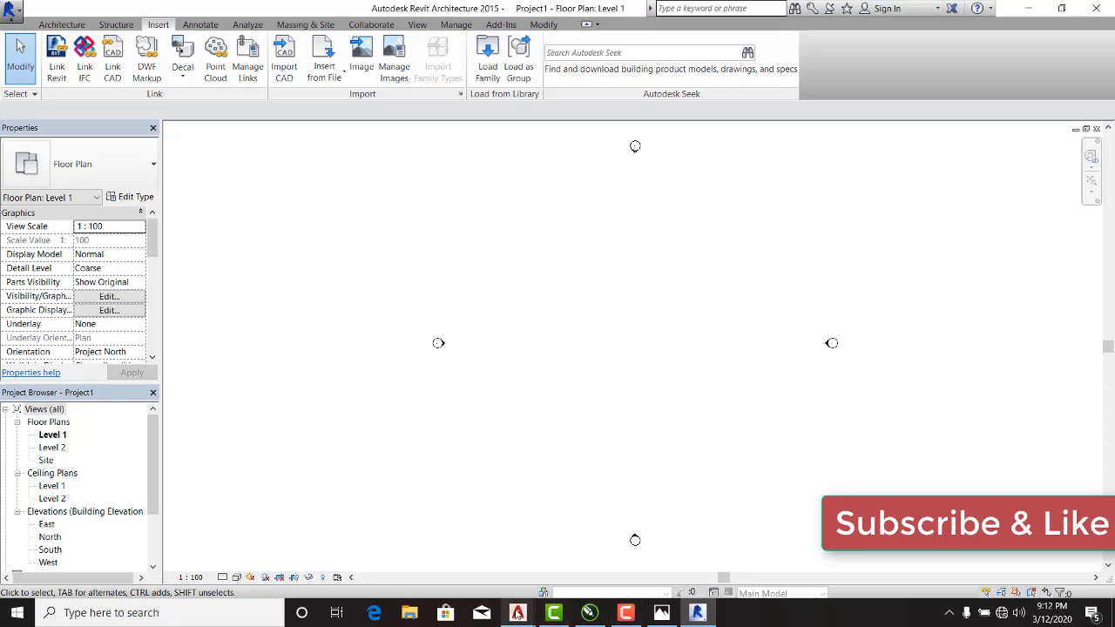
mouse_move(517, 613)
left_click(577, 541)
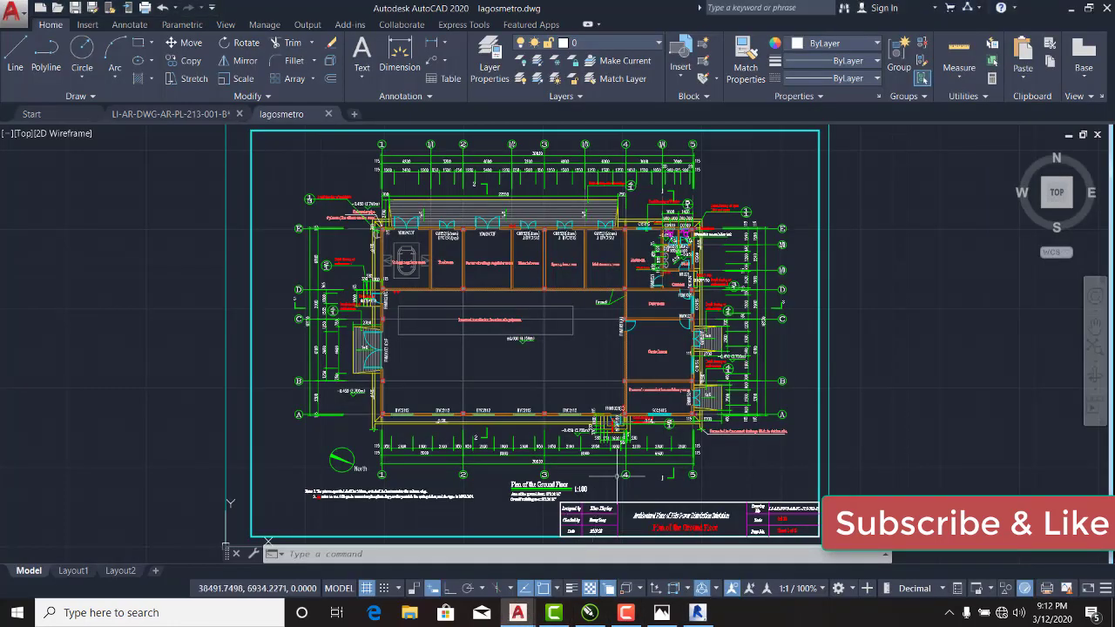
Step: Save lagosmetro as AutoCAD 2013/LT2013 Drawing, overwriting the existing Desktop file
left_click(24, 12)
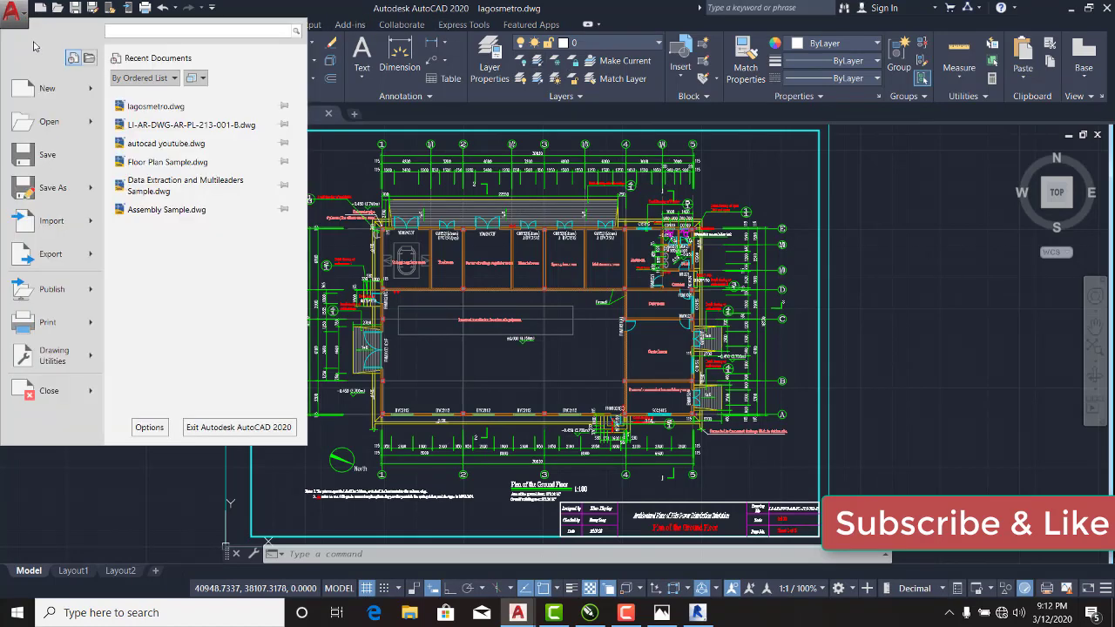
left_click(54, 187)
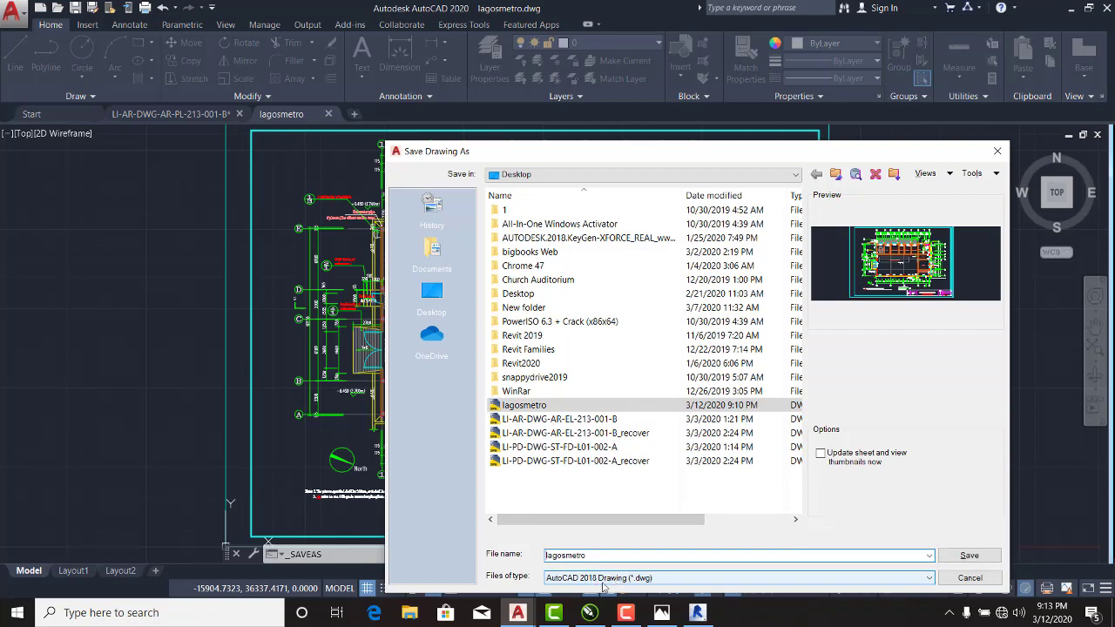
left_click(884, 581)
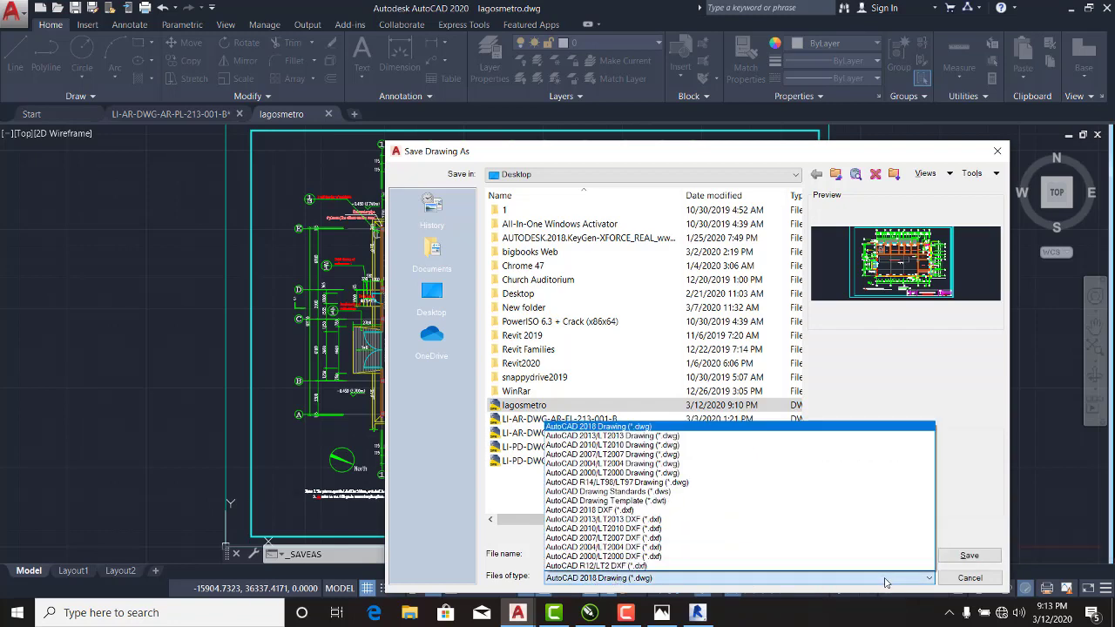
left_click(607, 438)
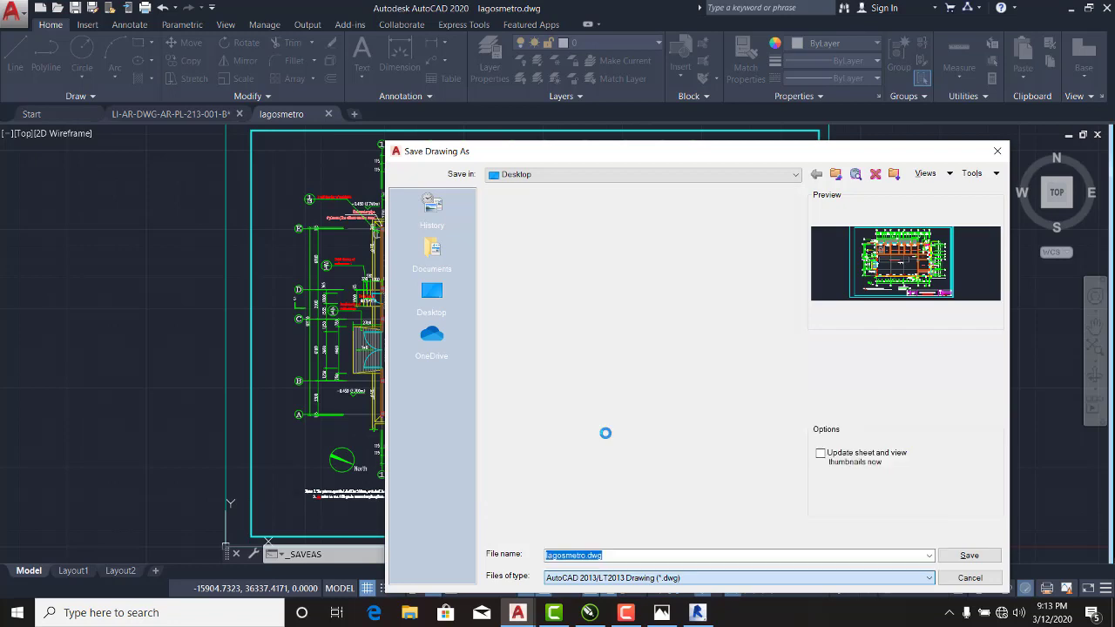
left_click(966, 556)
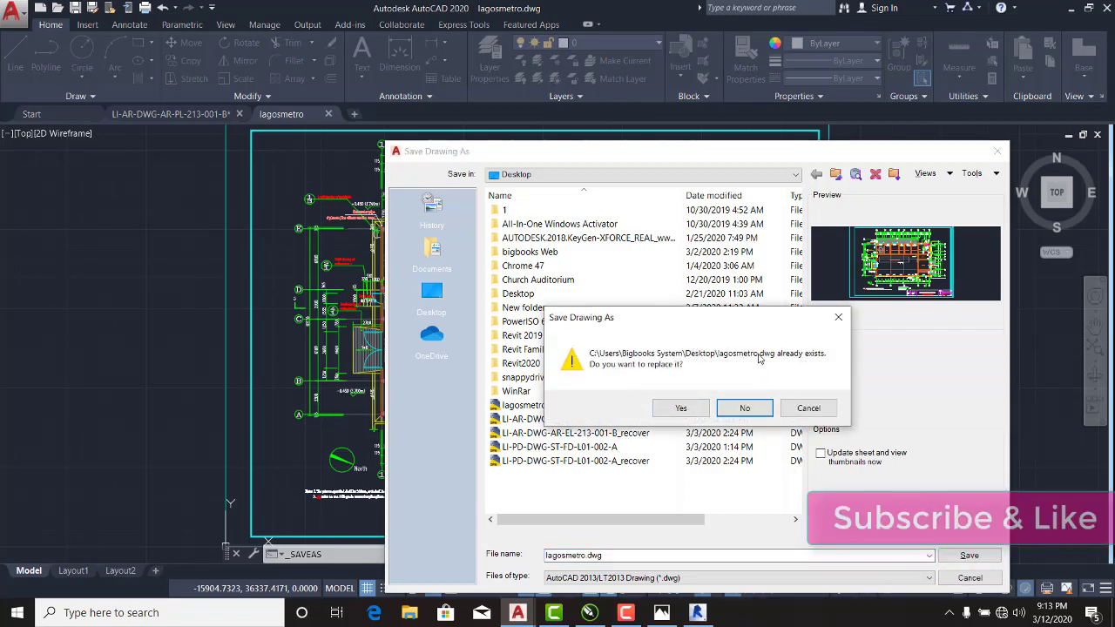
left_click(681, 407)
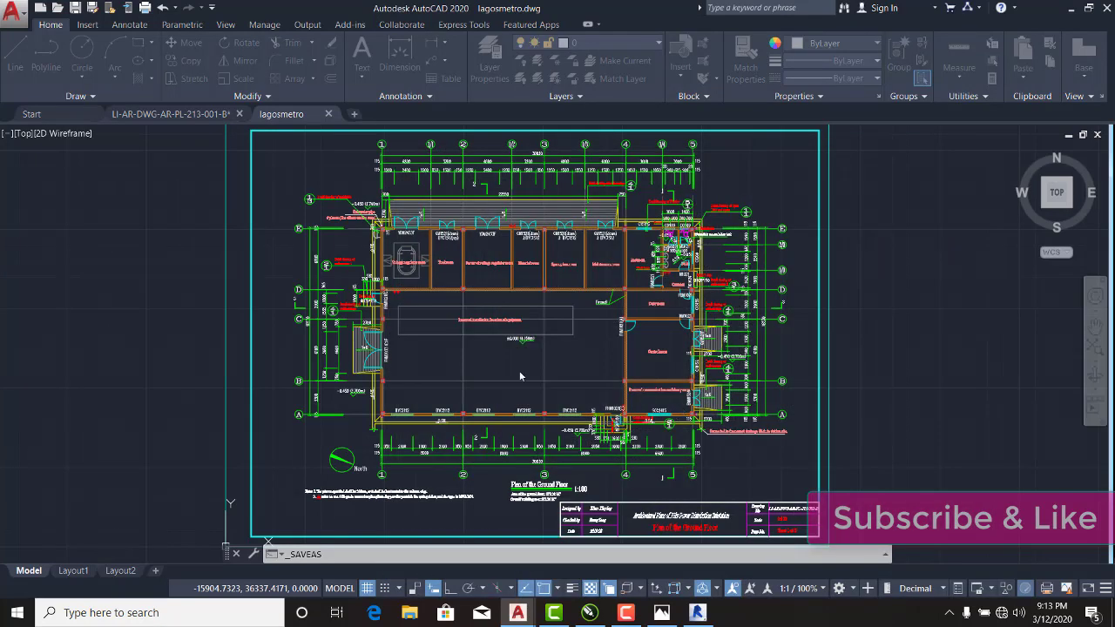
Step: Close lagosmetro and the other drawing without saving changes, then return to Revit
left_click(329, 115)
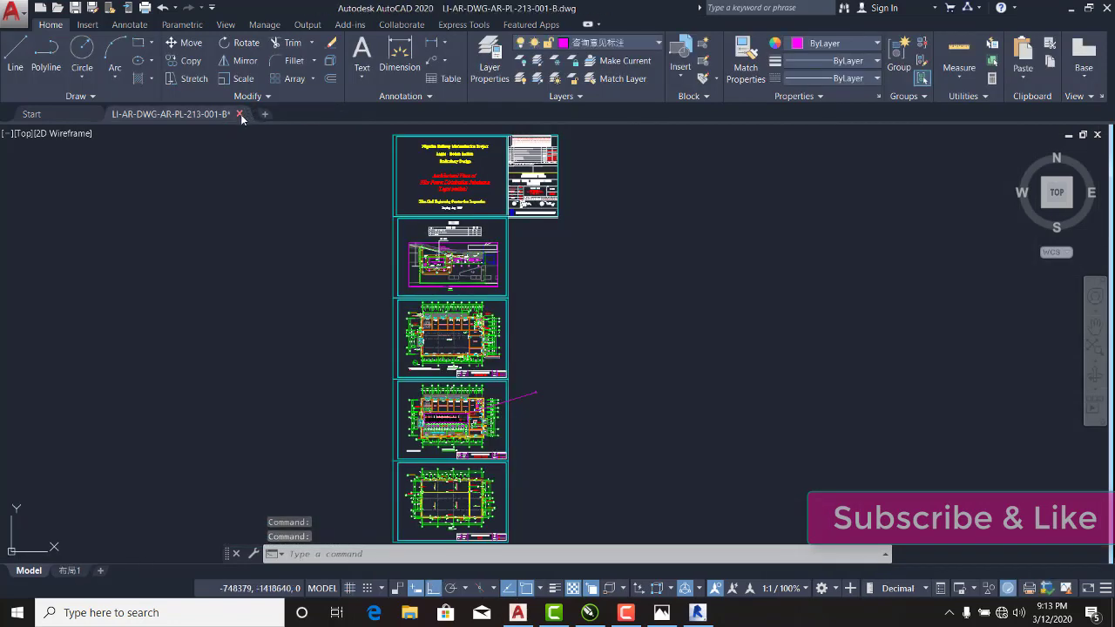
left_click(240, 115)
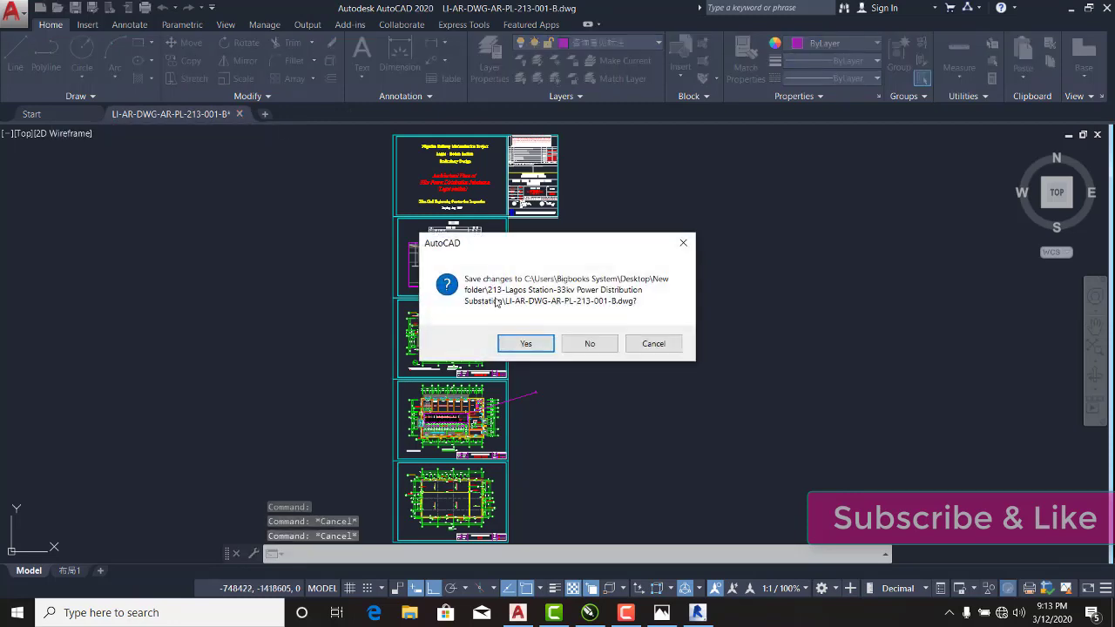
left_click(588, 344)
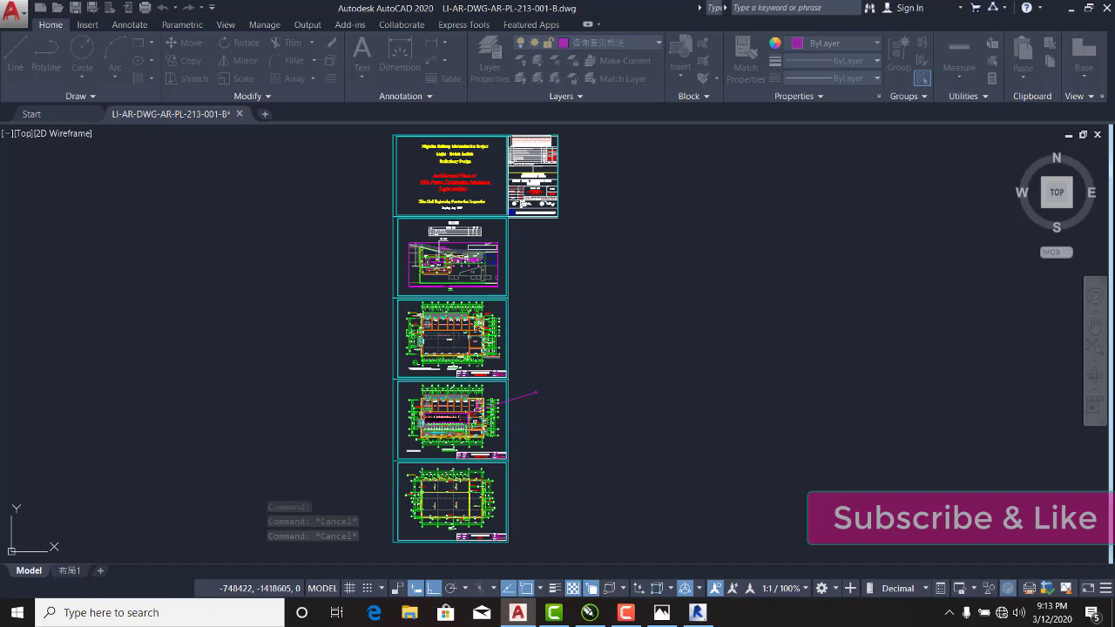
left_click(697, 612)
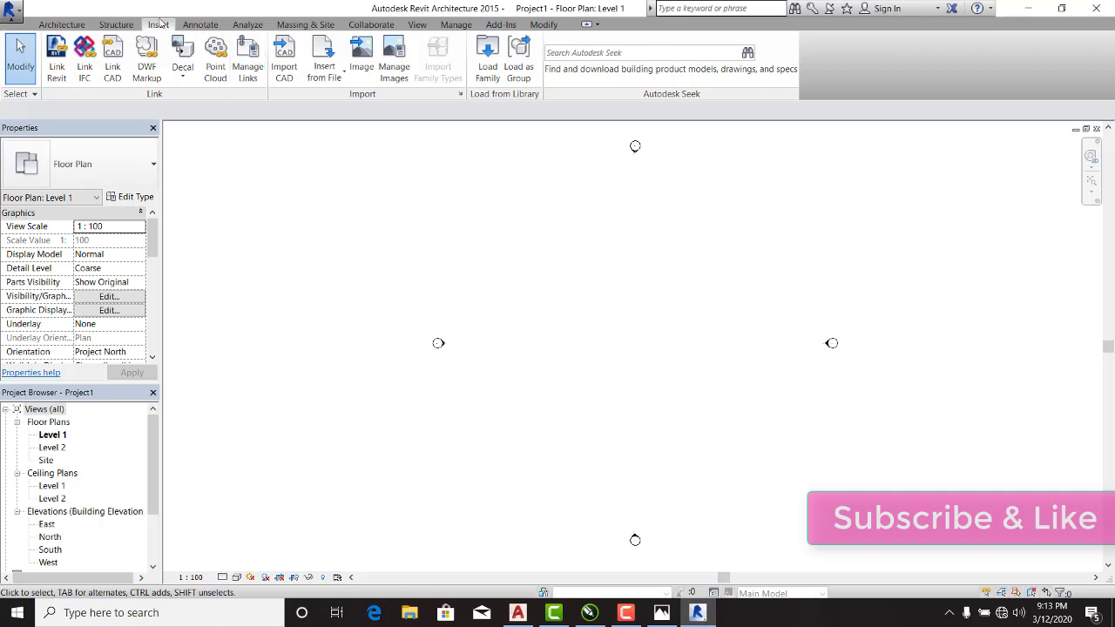
Step: Start Import CAD again and select lagosmetro.dwg from the Desktop
left_click(288, 67)
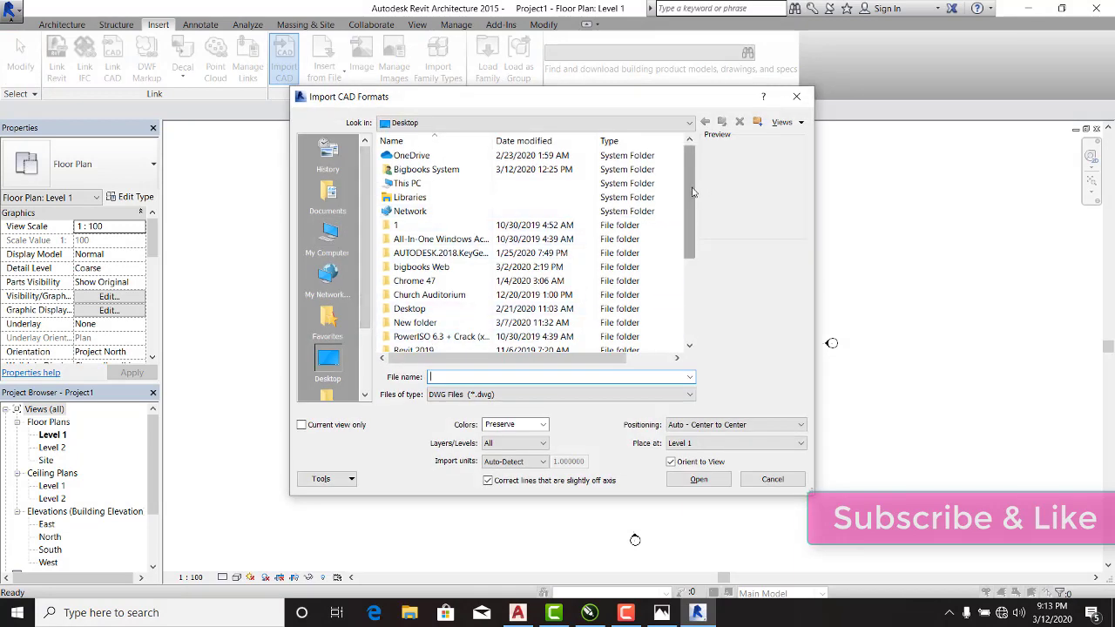
left_click_drag(689, 199, 688, 279)
left_click(428, 282)
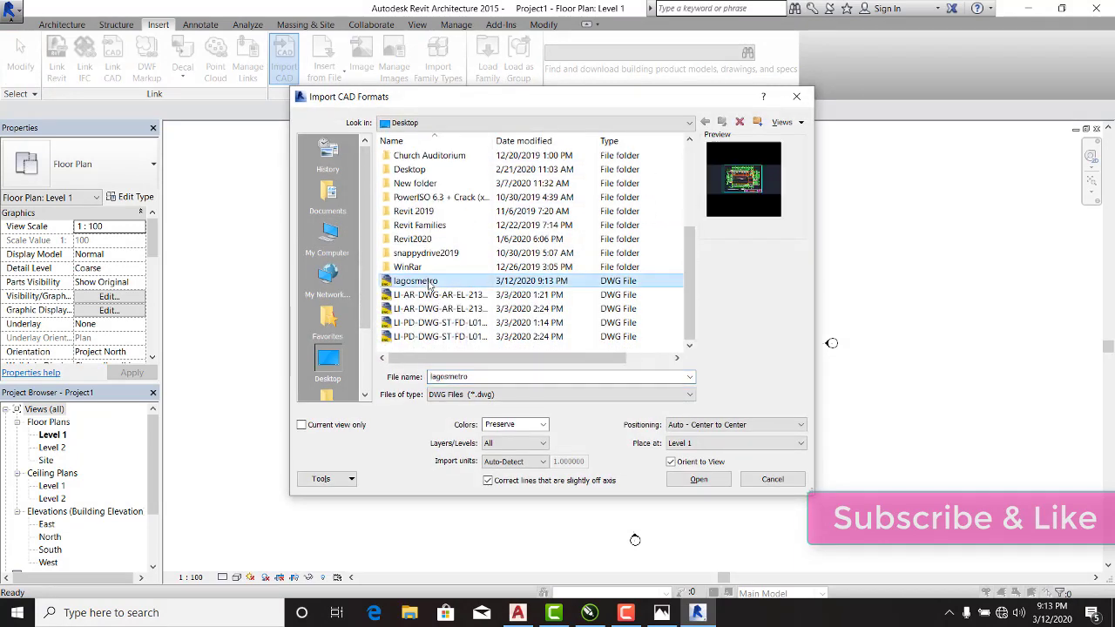
Step: Set import colors to Preserve, layers to All, and import units to Auto-Detect
left_click(542, 424)
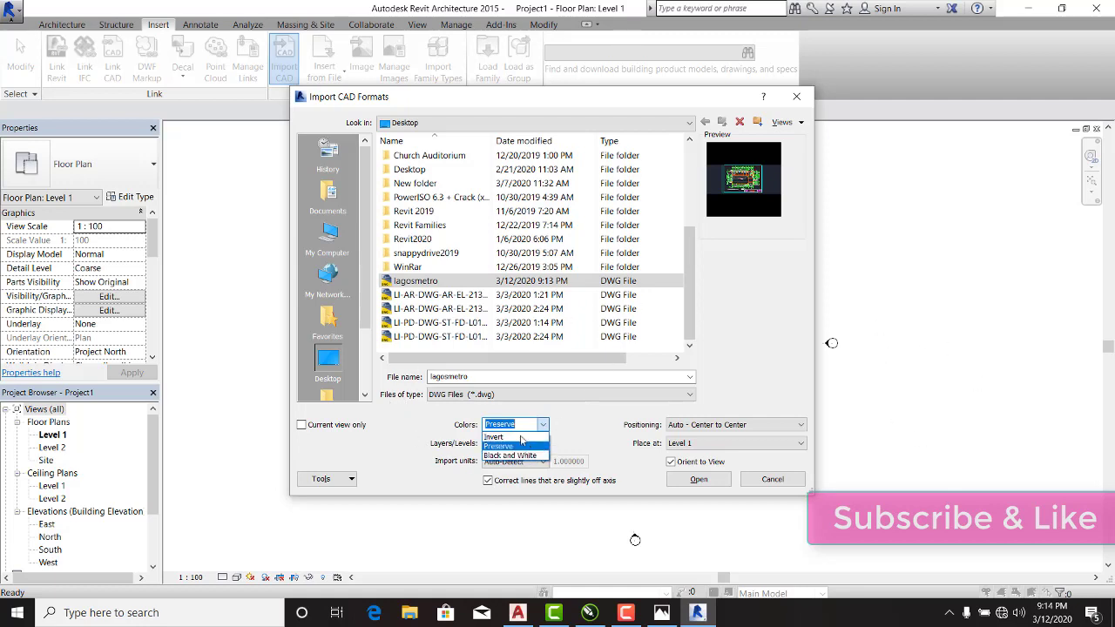
left_click(515, 446)
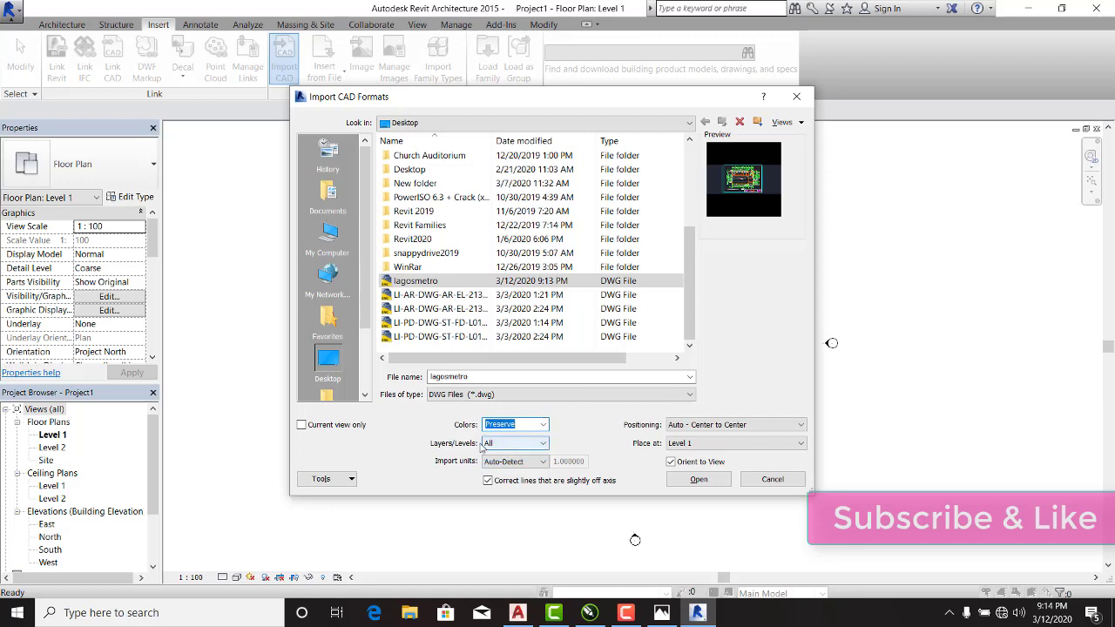
left_click(531, 446)
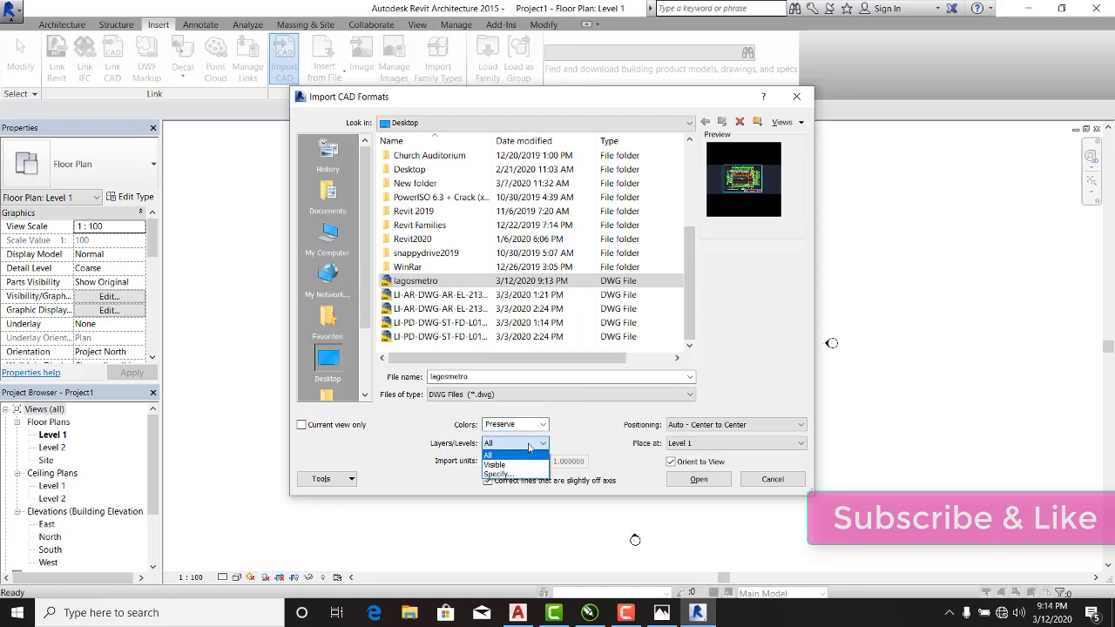
left_click(531, 448)
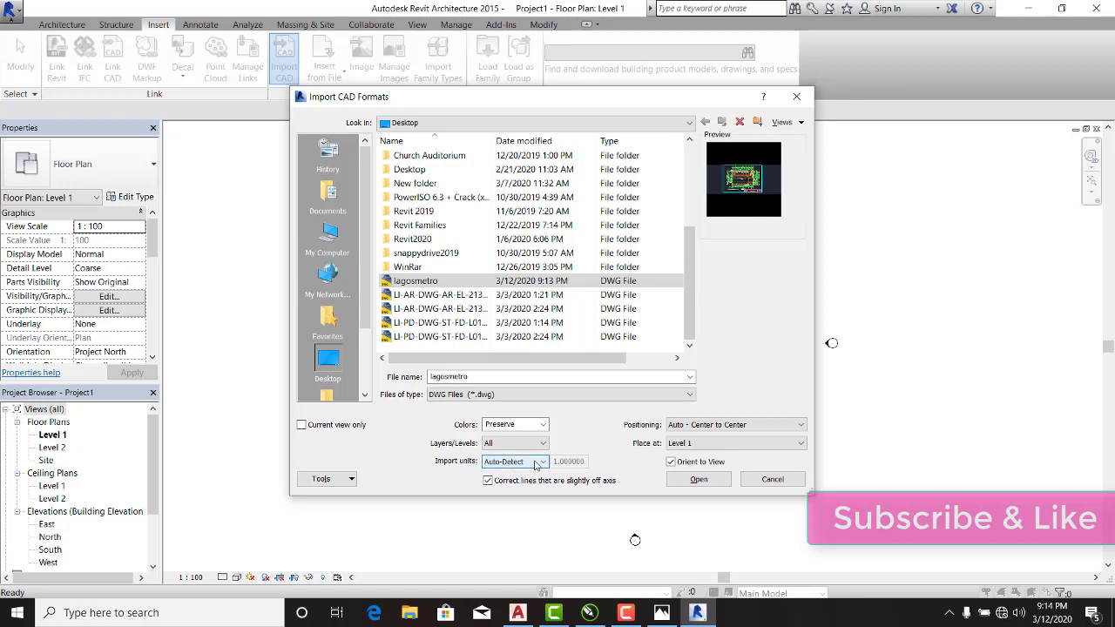
left_click(539, 464)
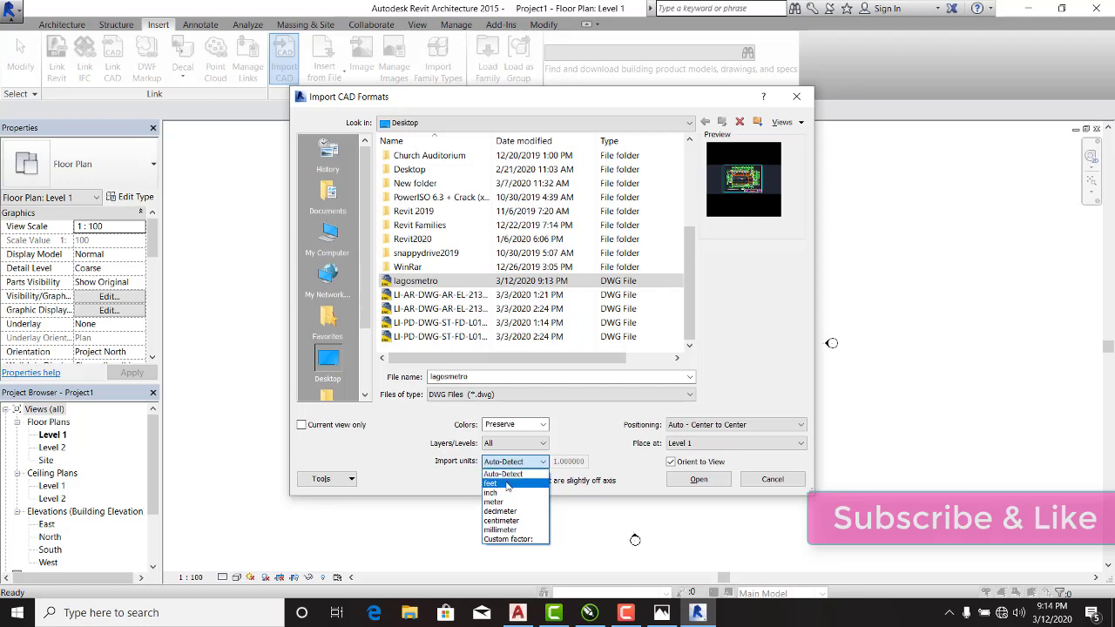
left_click(508, 530)
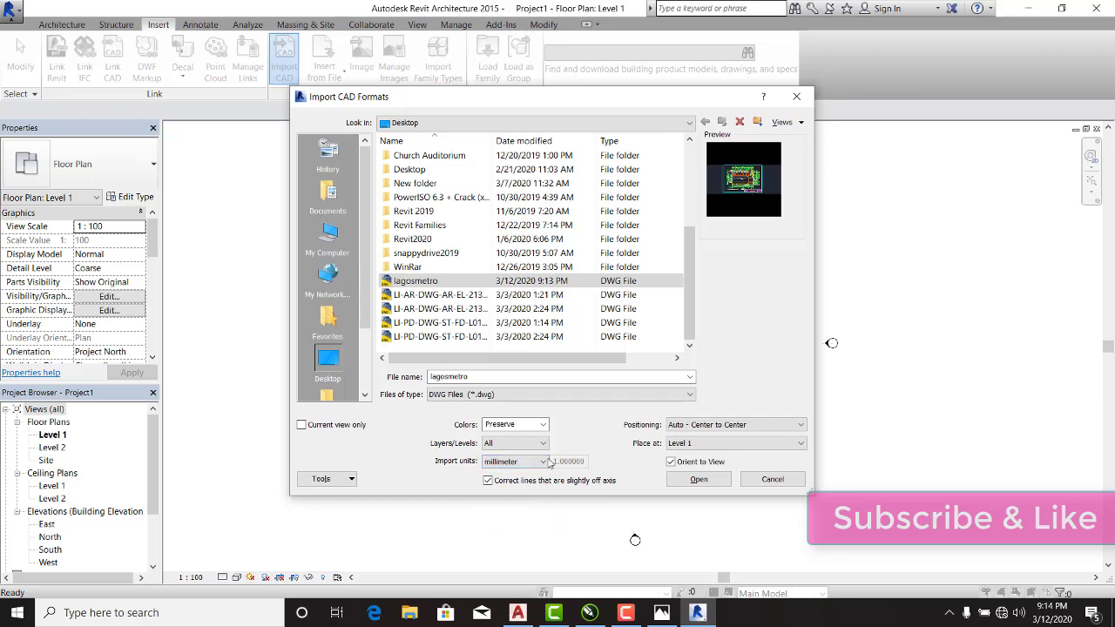
left_click(545, 462)
left_click(522, 475)
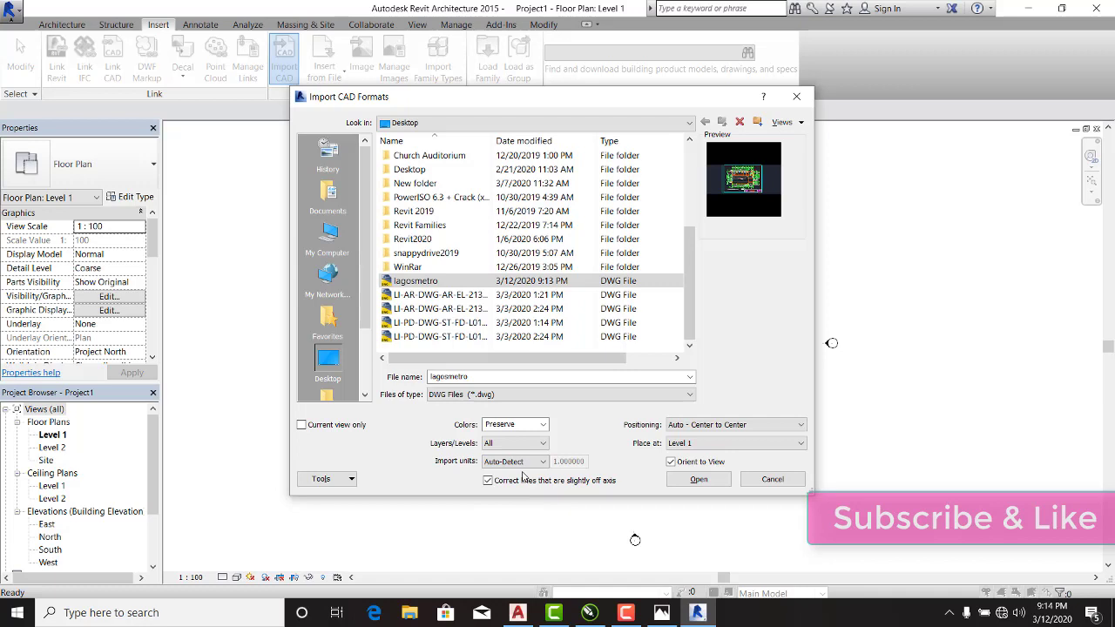
Step: Look over the Positioning options, then bring up AutoCAD's Start page
left_click(798, 424)
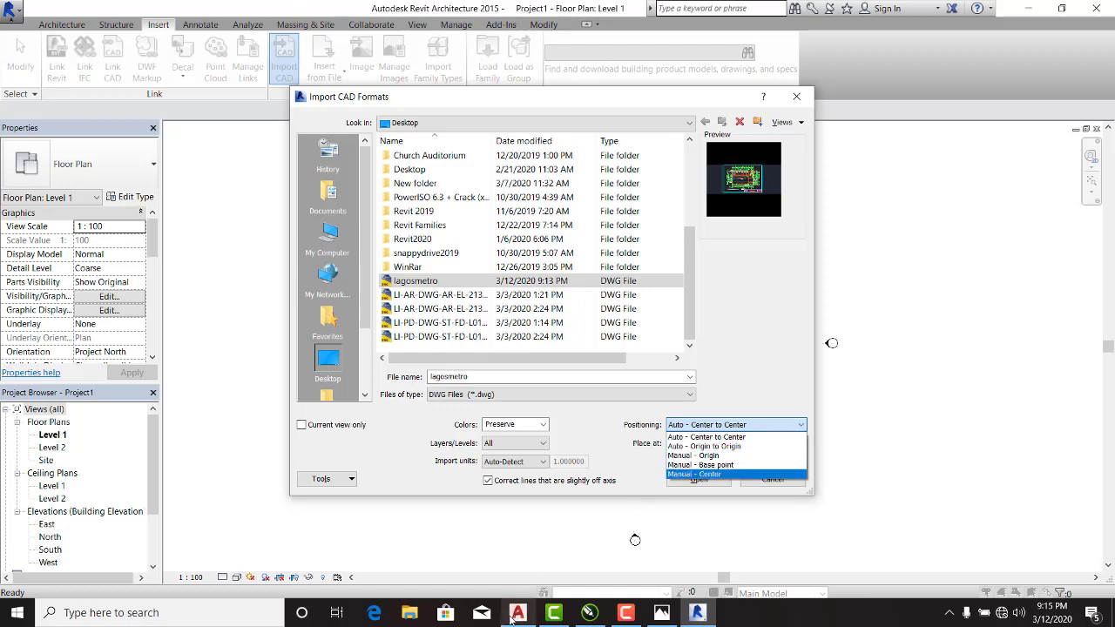
mouse_move(514, 614)
left_click(520, 572)
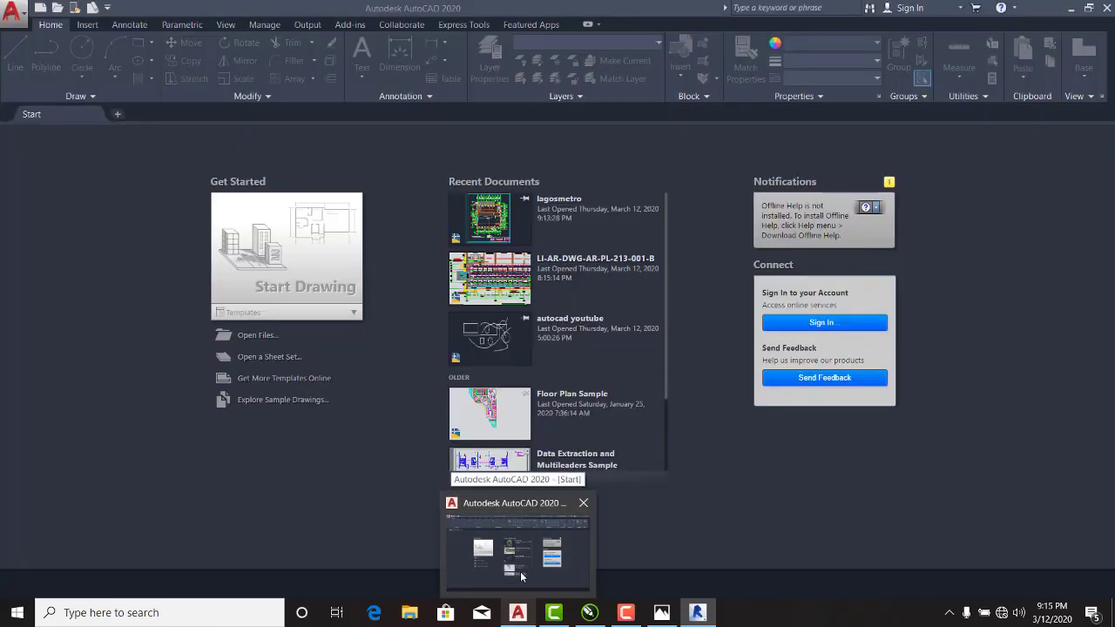
Step: Reopen lagosmetro from Recent Documents and zoom in on the plan's lower-left origin corner
left_click(487, 219)
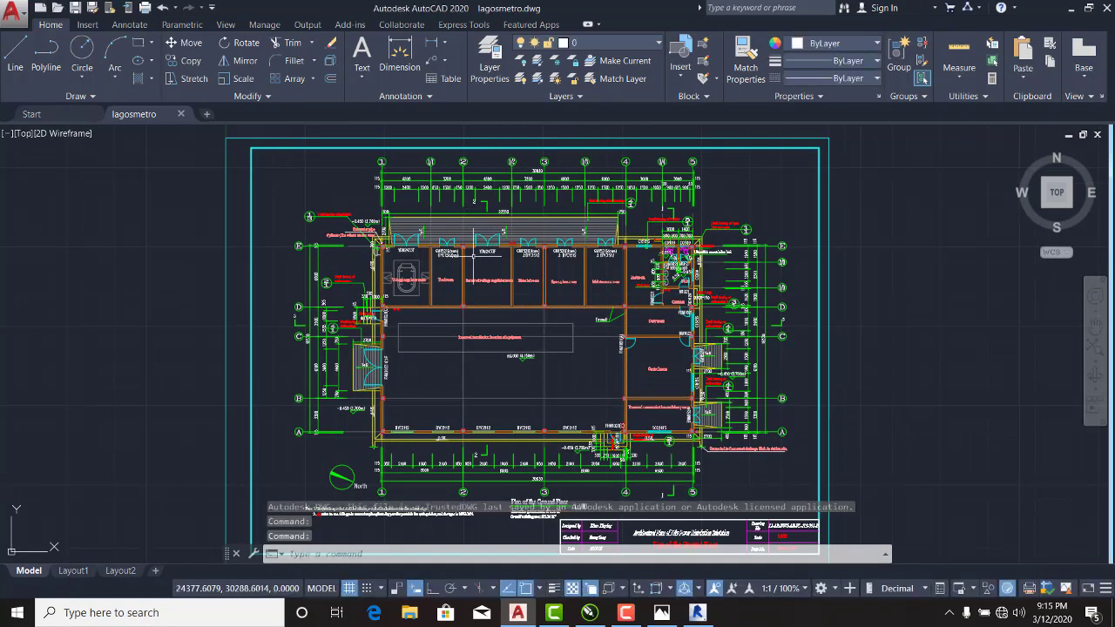
scroll(431, 330, "down", 2)
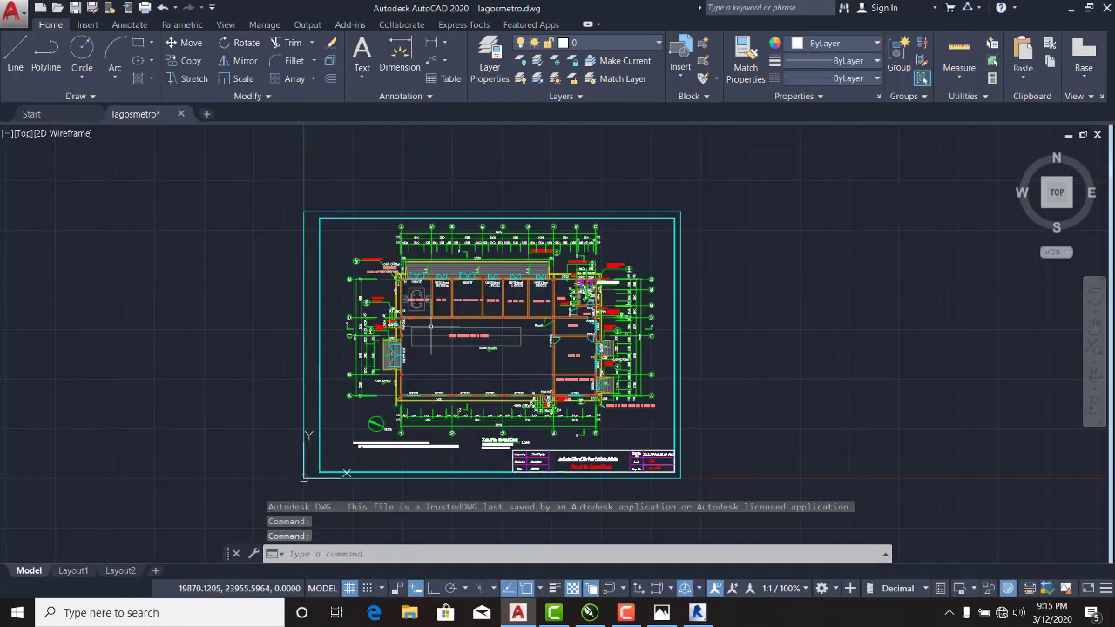
middle_click_drag(435, 316, 487, 219)
scroll(395, 319, "up", 2)
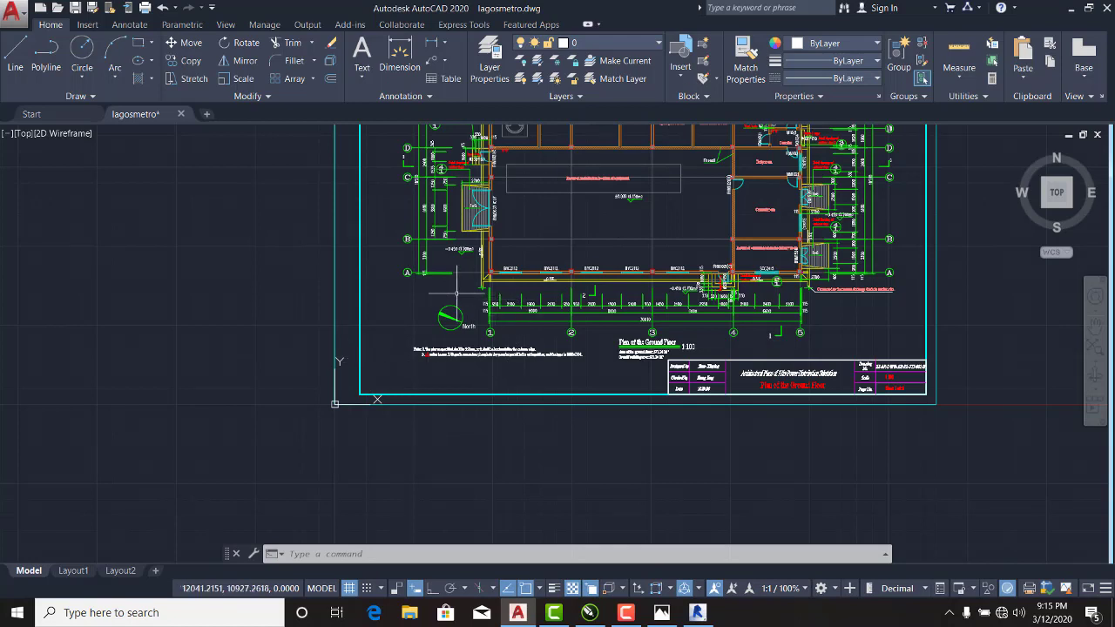
scroll(466, 246, "down", 3)
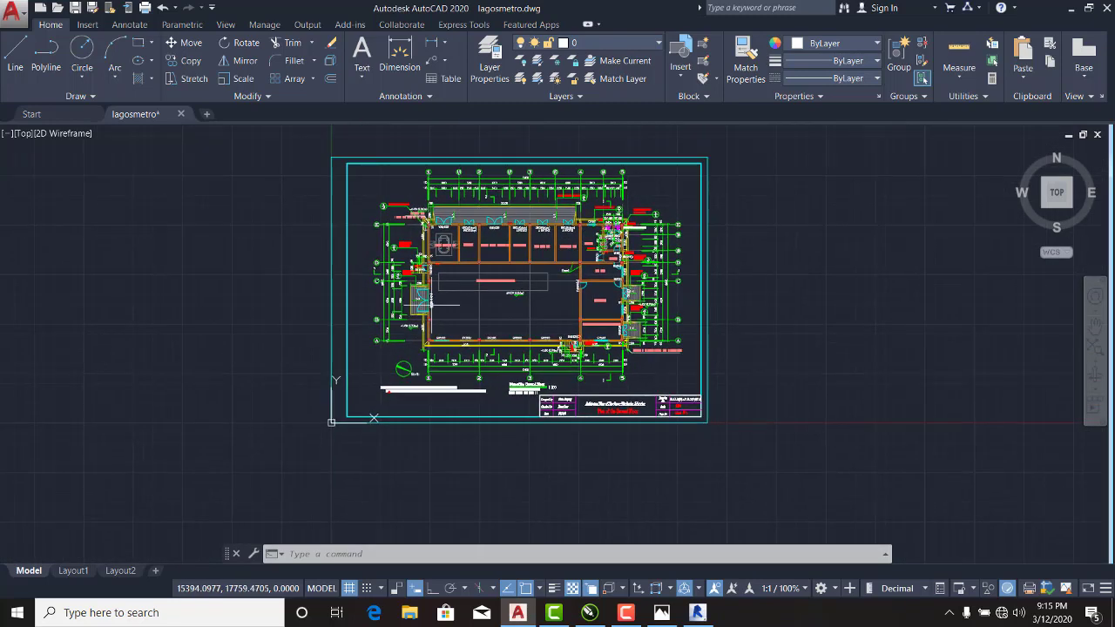
Step: Set the lagosmetro import positioning to Auto - Origin to Origin and move the dialog aside
left_click(694, 614)
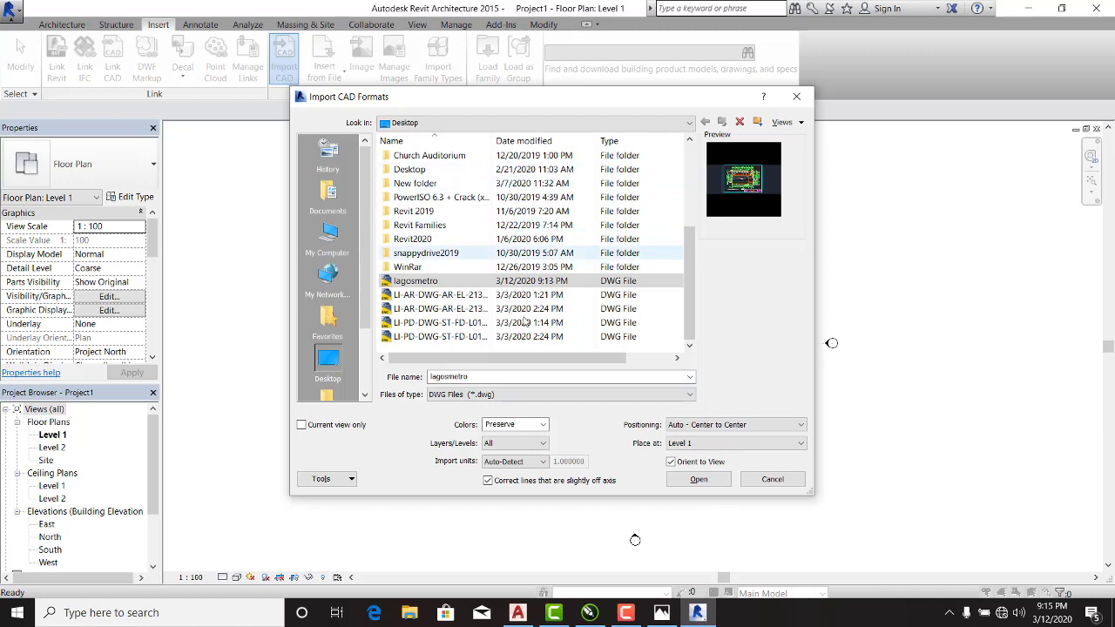
left_click(736, 424)
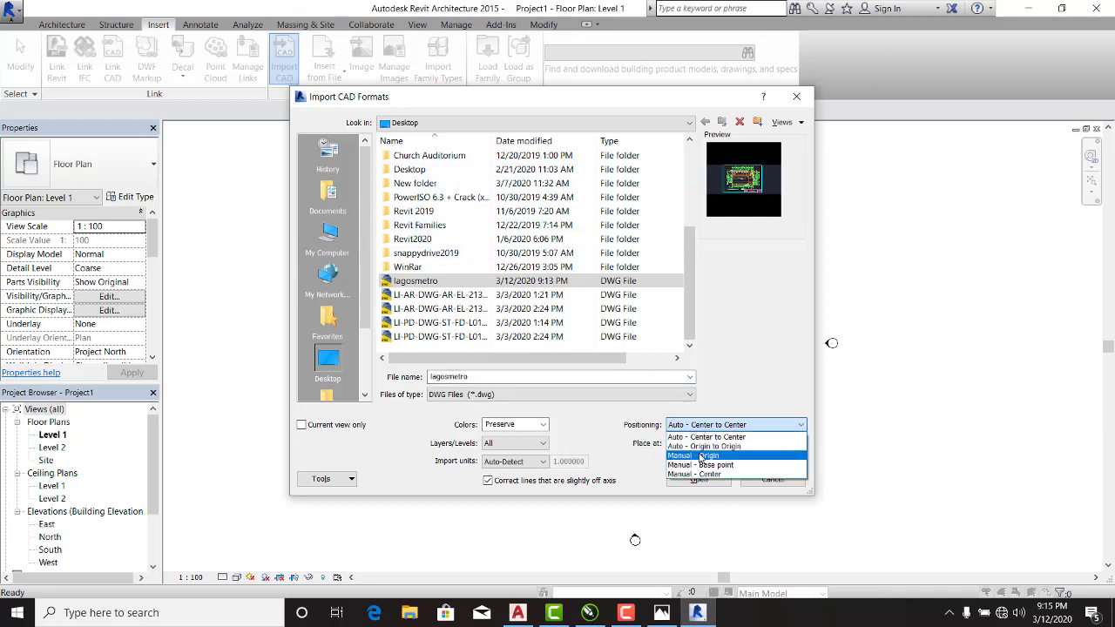
left_click(705, 447)
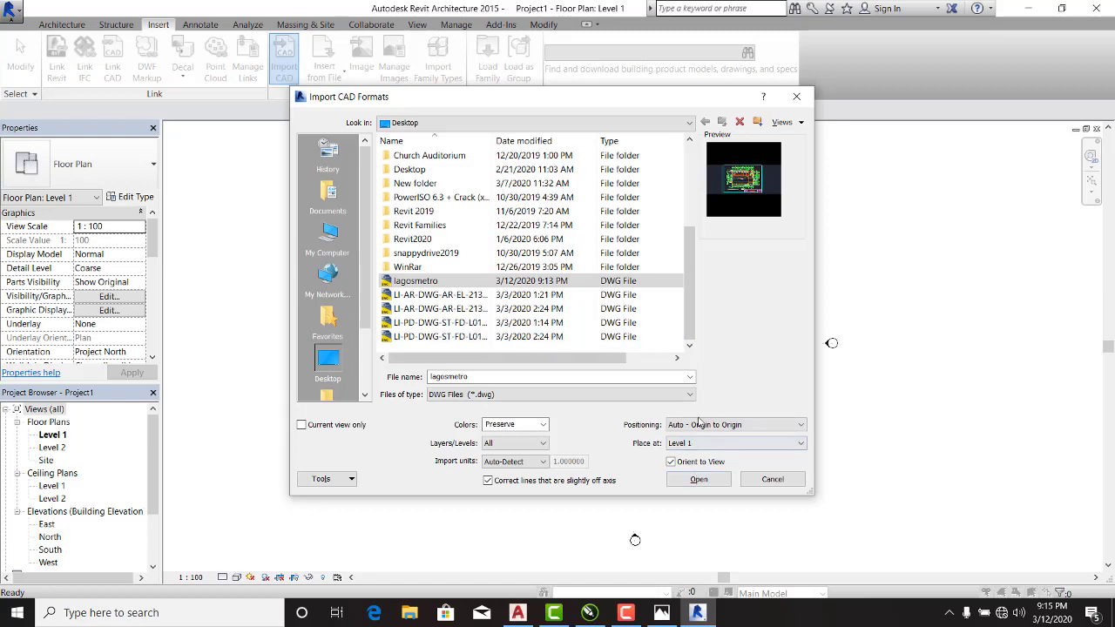
mouse_move(612, 92)
left_mouse_down()
mouse_move(323, 103)
mouse_move(263, 120)
mouse_move(204, 107)
left_mouse_up()
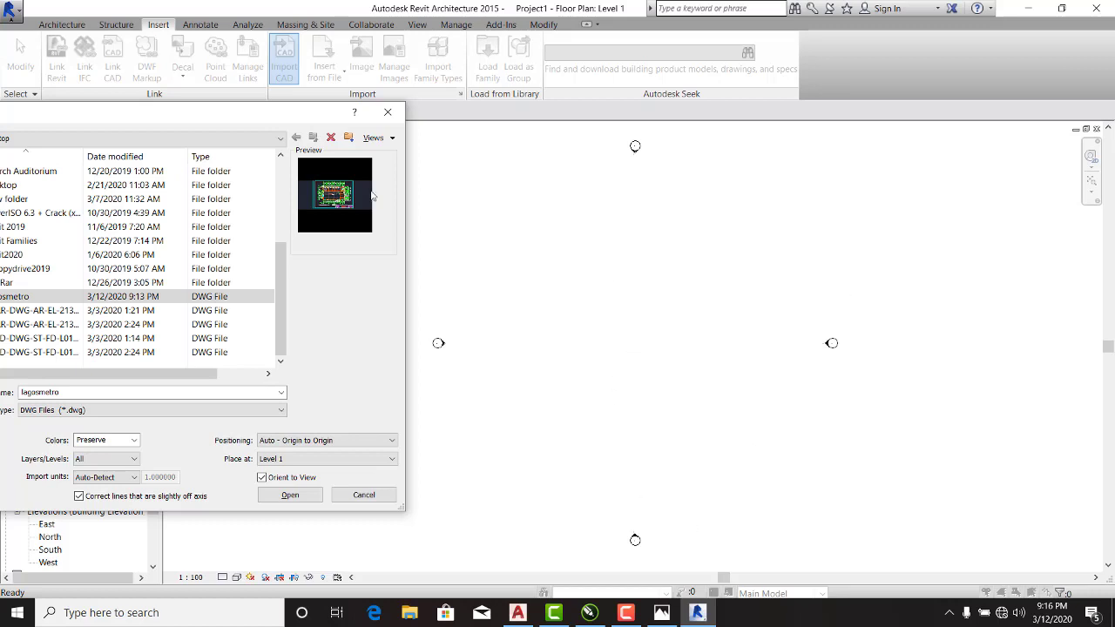
Step: Import lagosmetro.dwg into Level 1 with preserved colours, placed Auto - Origin to Origin
left_click(525, 616)
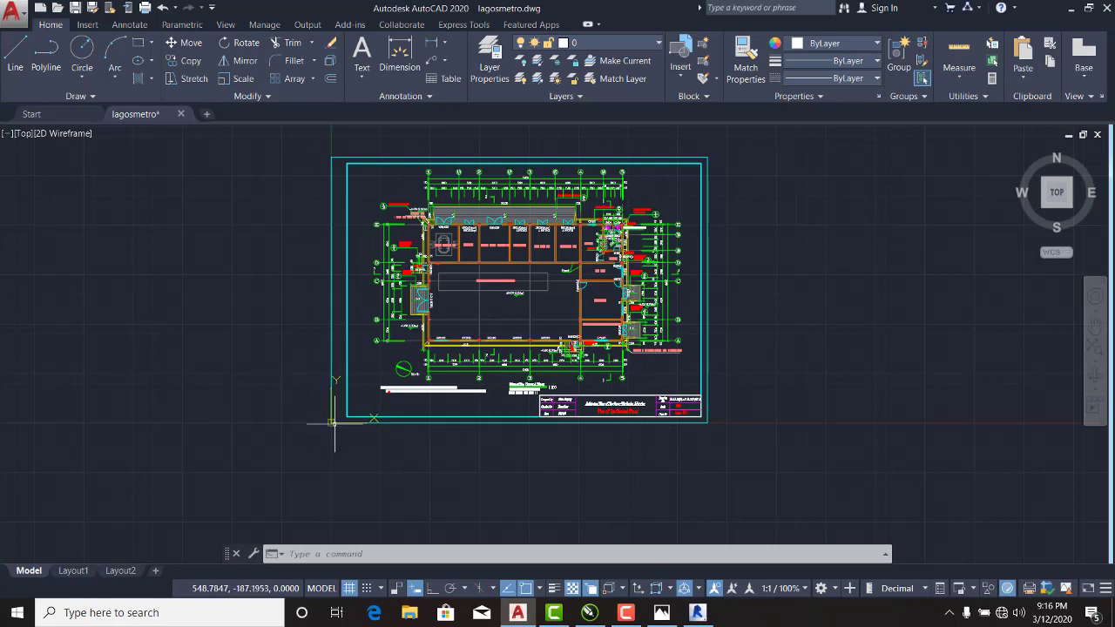
scroll(320, 421, "up", 5)
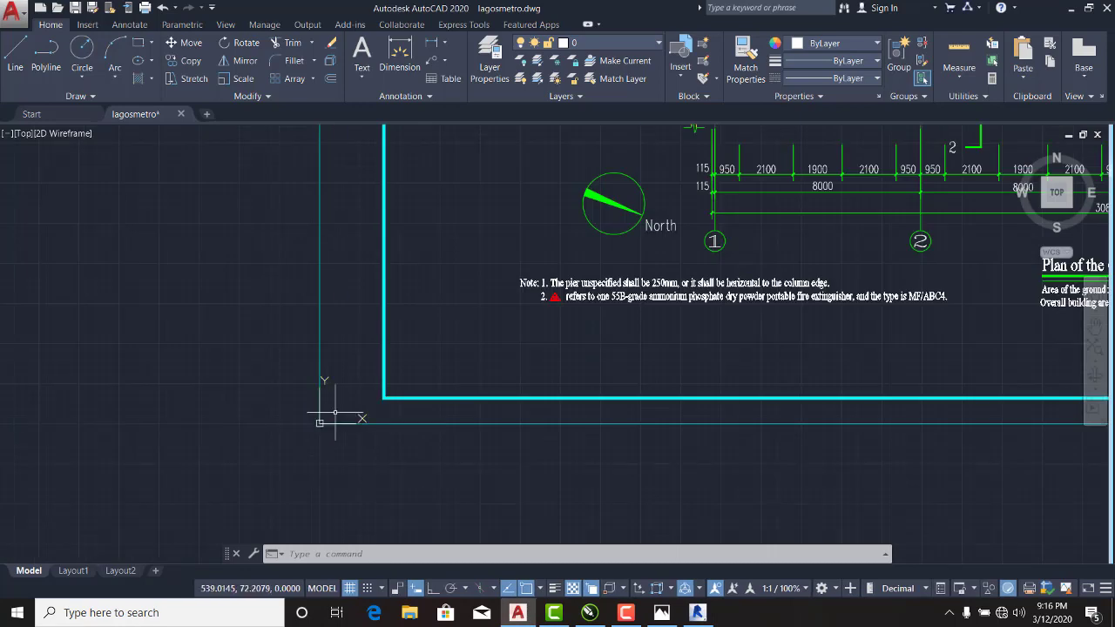
scroll(369, 390, "down", 2)
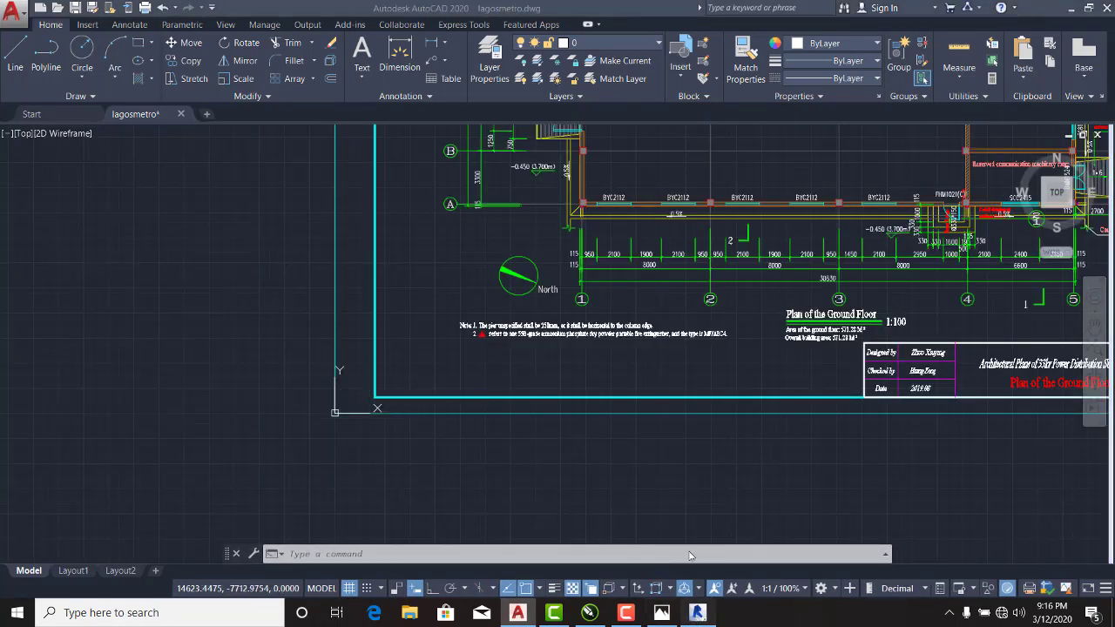
left_click(696, 612)
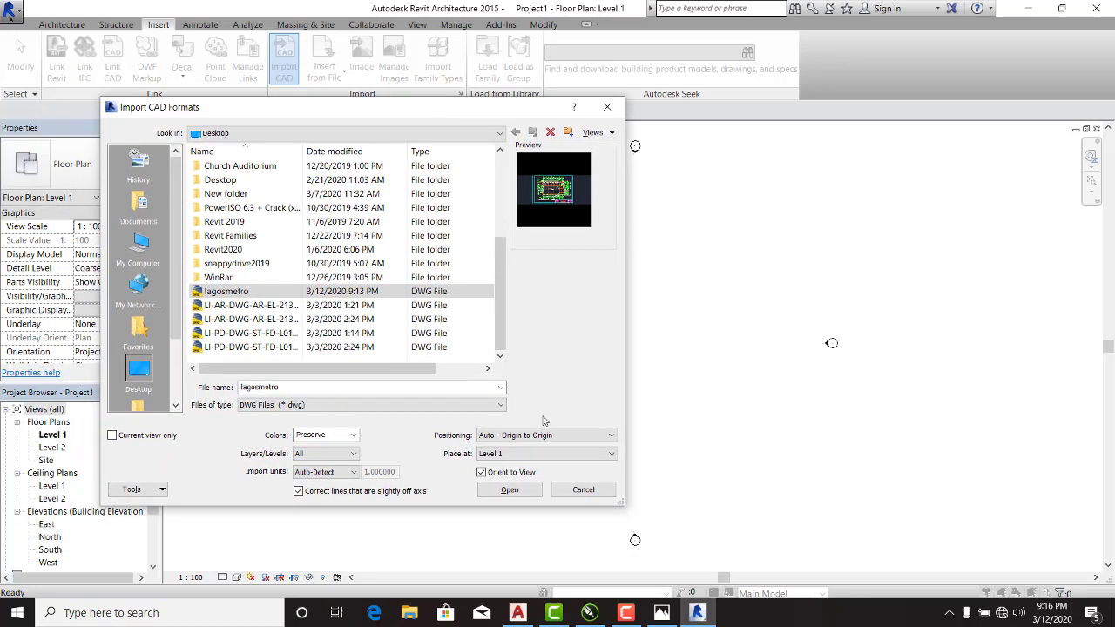
left_click(511, 492)
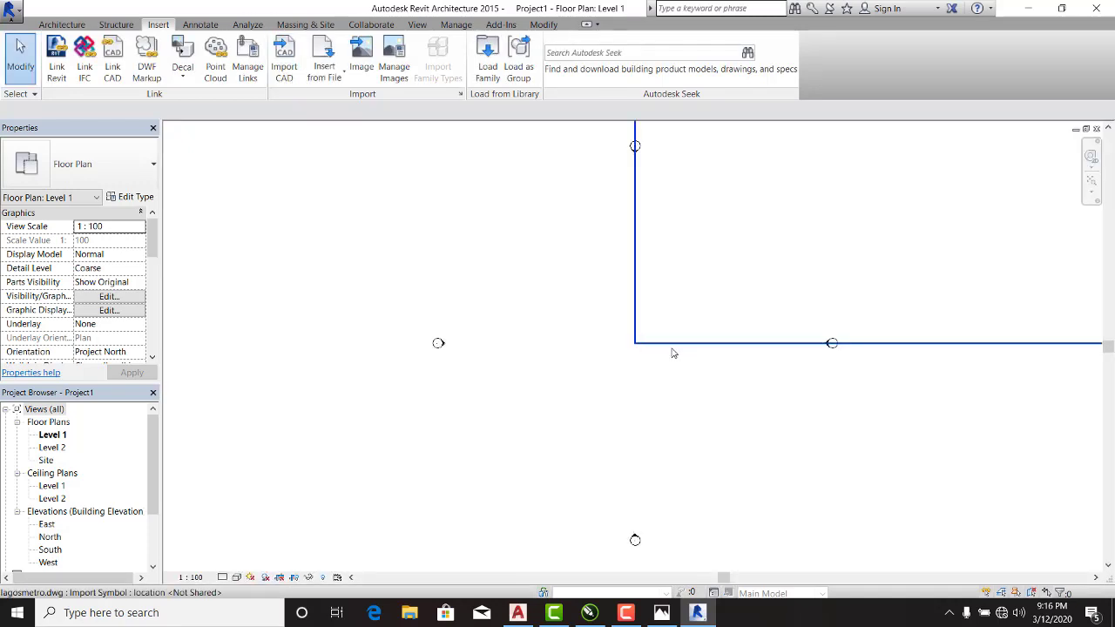
Step: Zoom and pan around the imported coloured plan to inspect its Note text
scroll(672, 353, "down", 3)
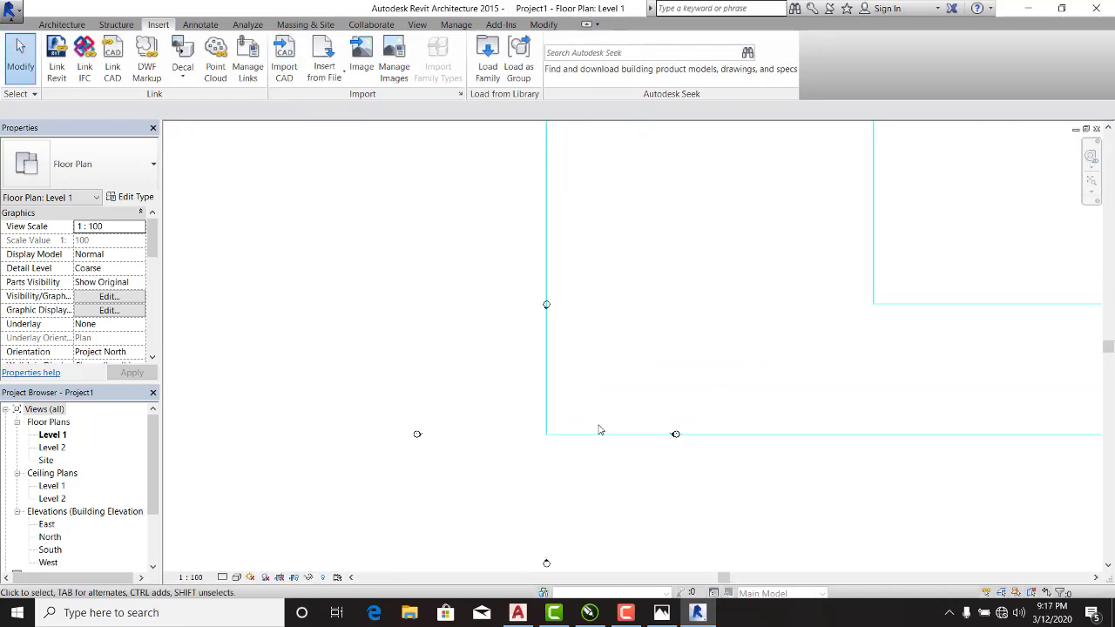
scroll(599, 429, "up", 2)
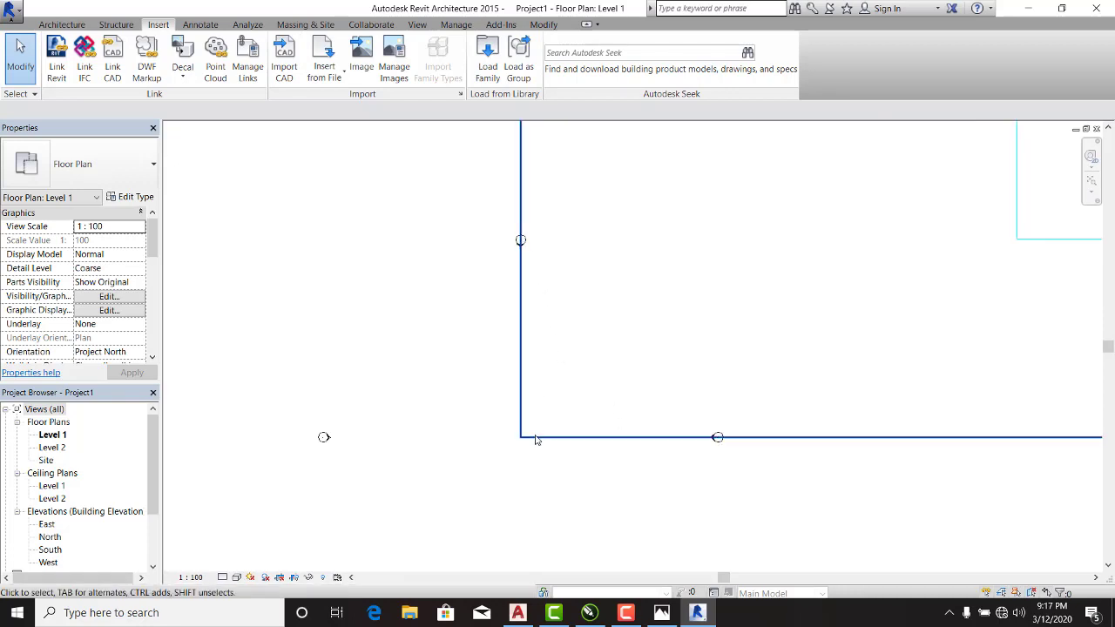
scroll(557, 276, "down", 3)
scroll(566, 270, "down", 2)
scroll(579, 250, "down", 1)
middle_click_drag(584, 246, 475, 418)
scroll(611, 306, "down", 5)
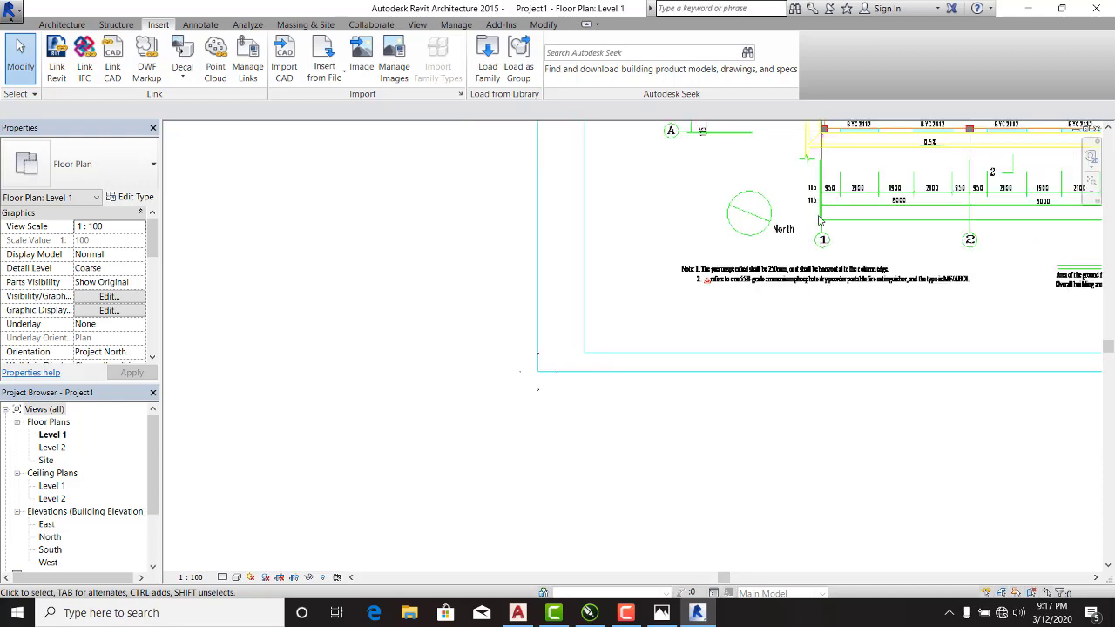
scroll(656, 302, "down", 3)
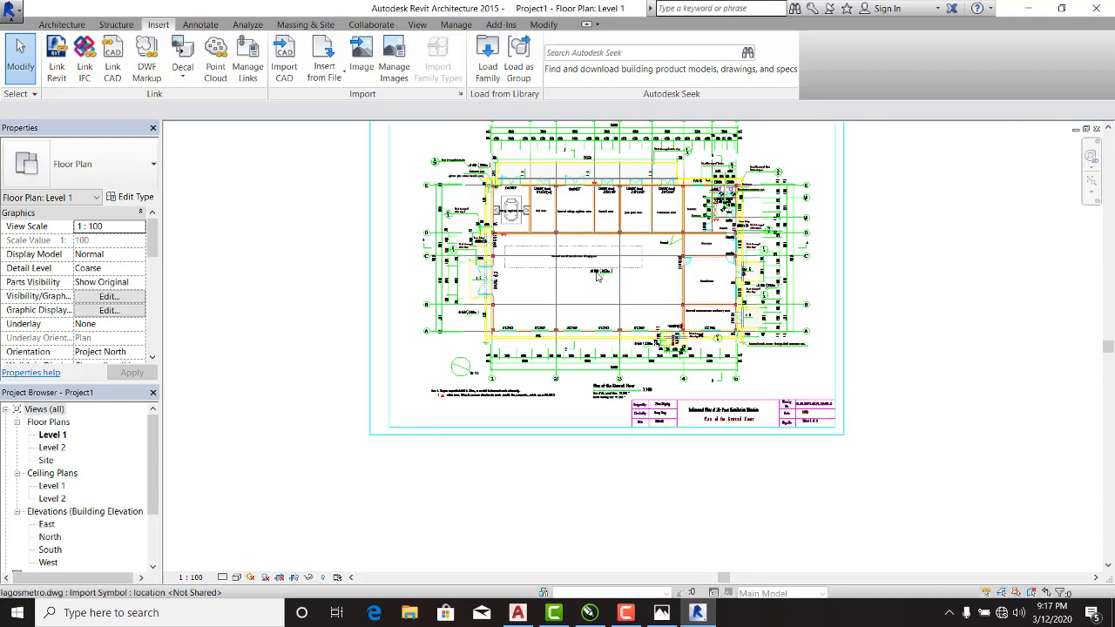
middle_click_drag(626, 273, 588, 288)
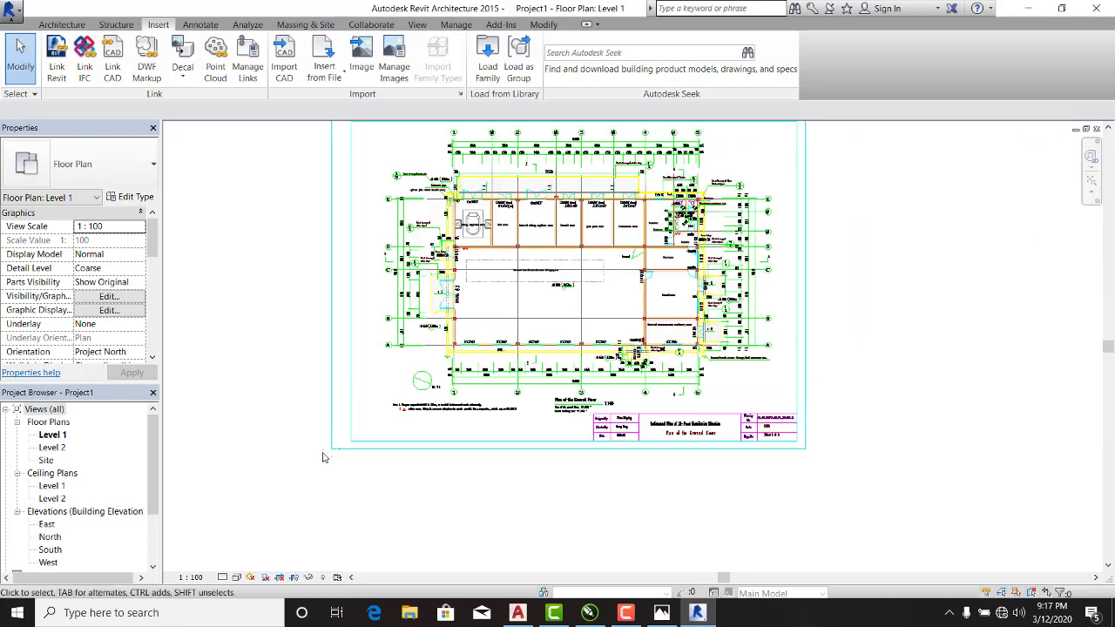
scroll(340, 462, "up", 5)
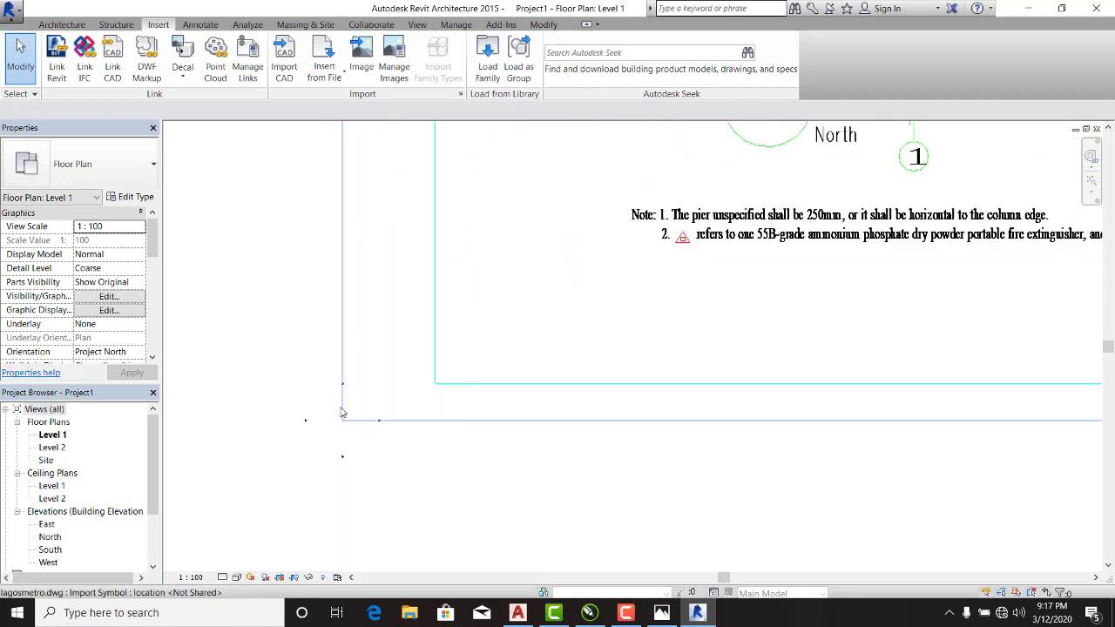
Step: Check the view scale list unchanged, then pan to show the title block and grid lines 2–5
left_click(193, 578)
left_click(438, 451)
scroll(438, 451, "down", 4)
middle_click_drag(821, 249, 789, 300)
scroll(645, 315, "up", 2)
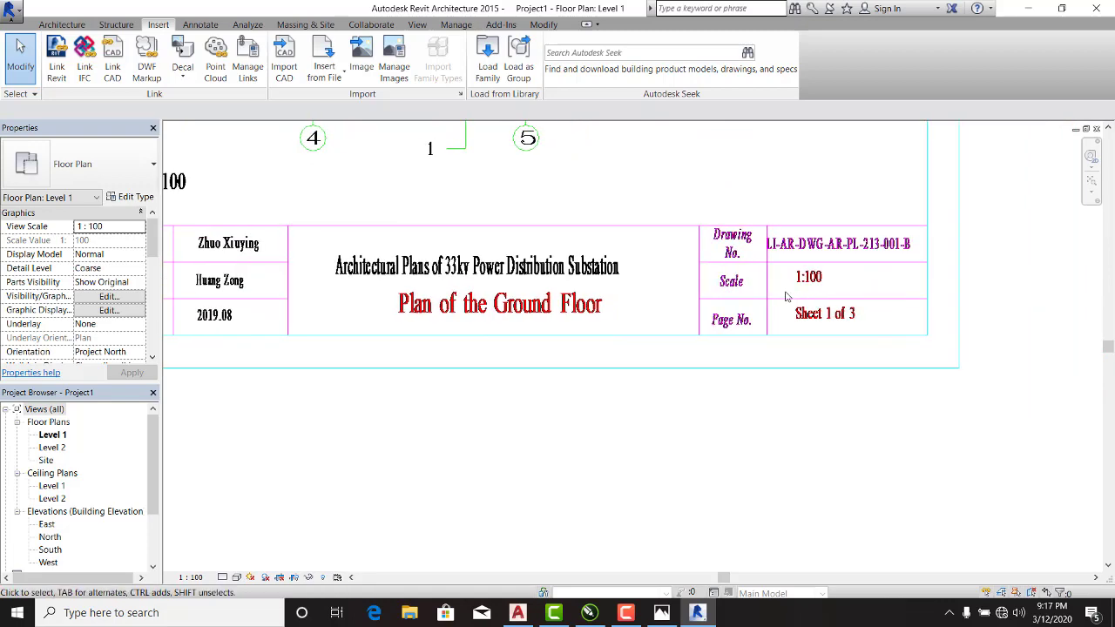
scroll(791, 296, "up", 1)
scroll(805, 265, "down", 2)
middle_click_drag(679, 174, 731, 246)
scroll(796, 391, "down", 2)
scroll(782, 300, "up", 1)
scroll(731, 245, "down", 2)
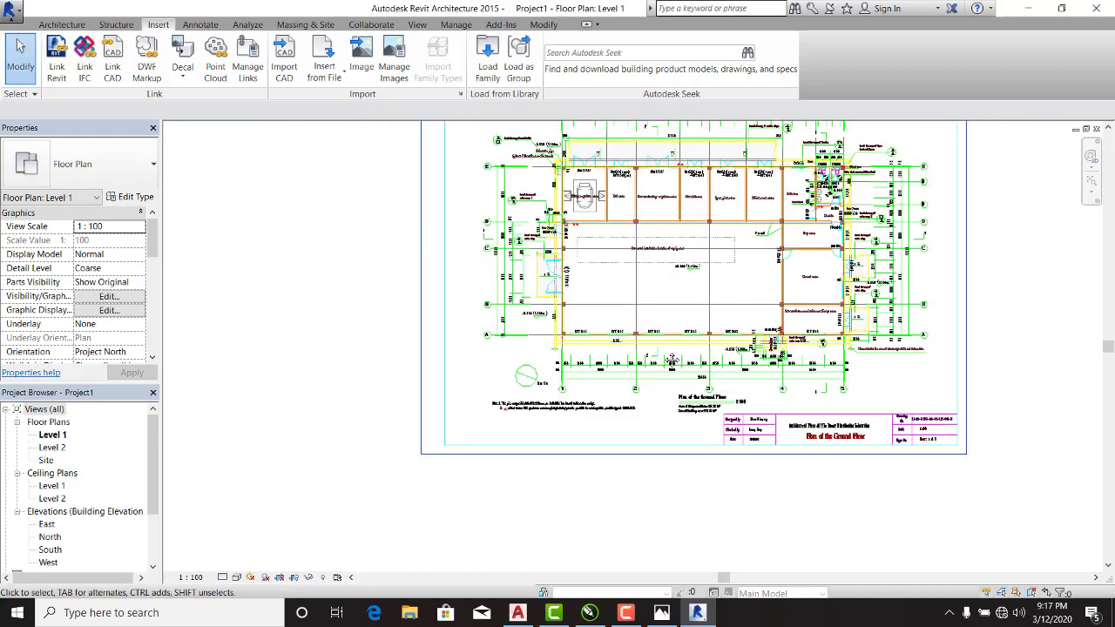
scroll(655, 371, "up", 1)
middle_click_drag(628, 409, 626, 406)
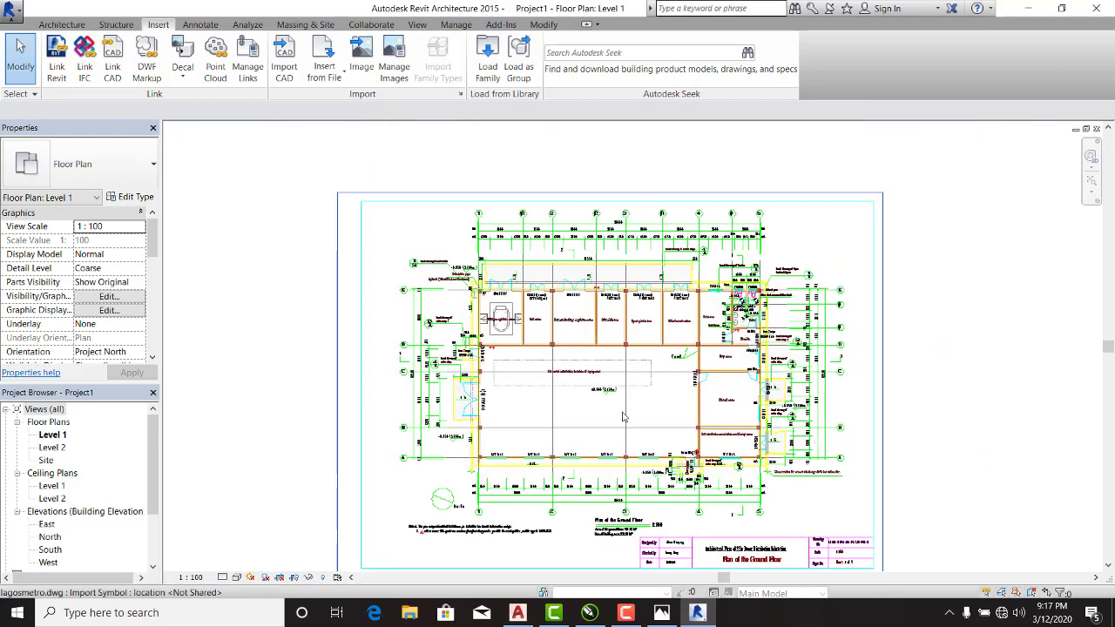
scroll(641, 373, "up", 1)
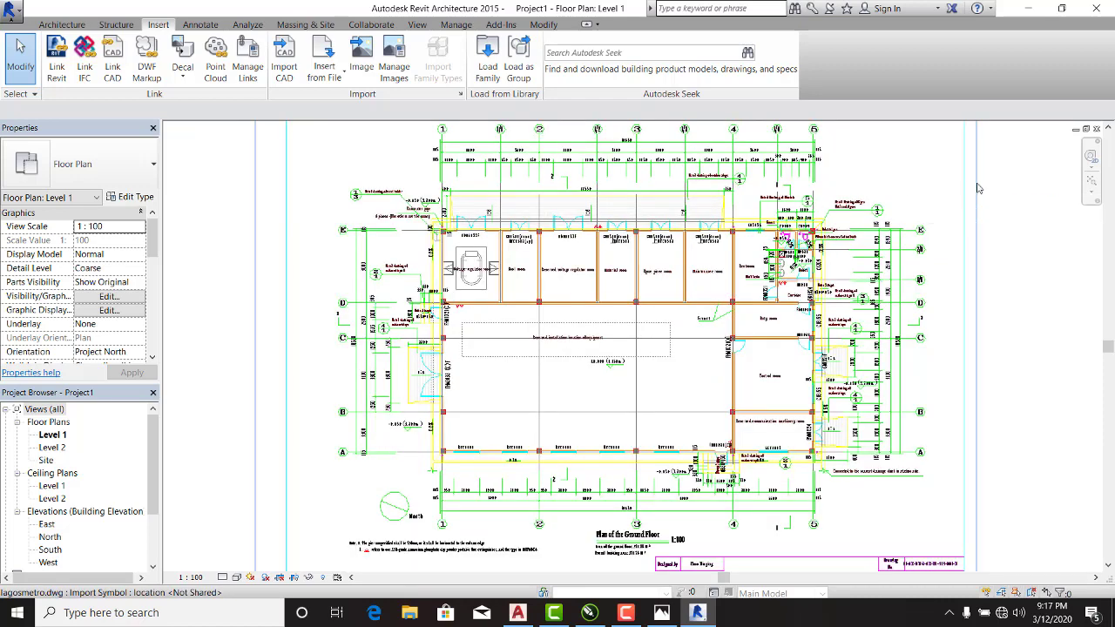
Step: Unpin the imported lagosmetro drawing and delete it from the Level 1 plan
left_click(977, 198)
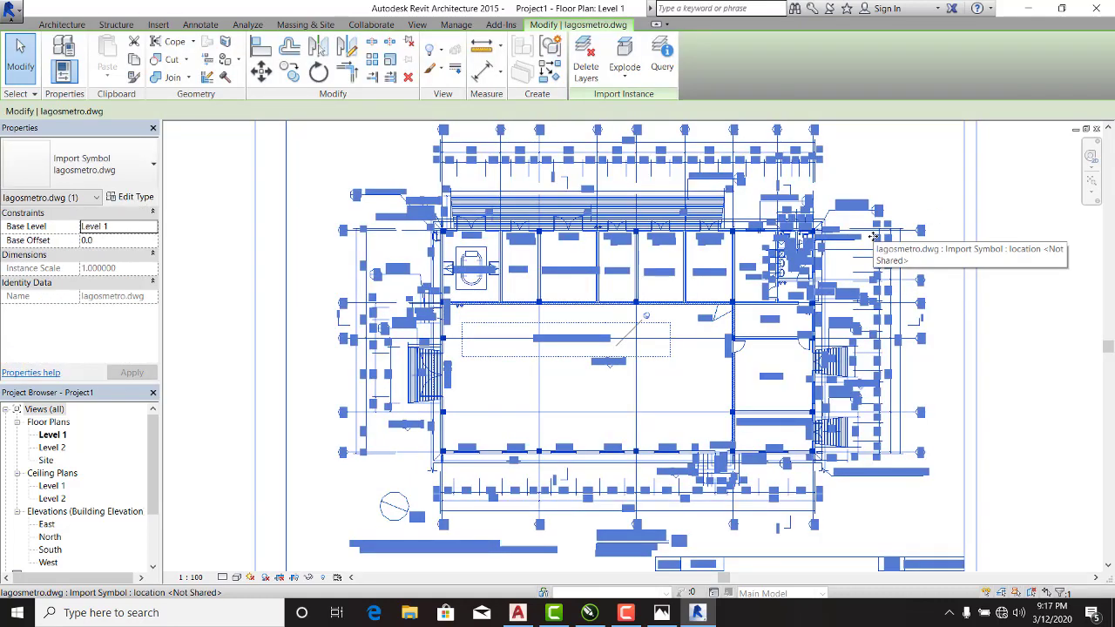
key("Delete")
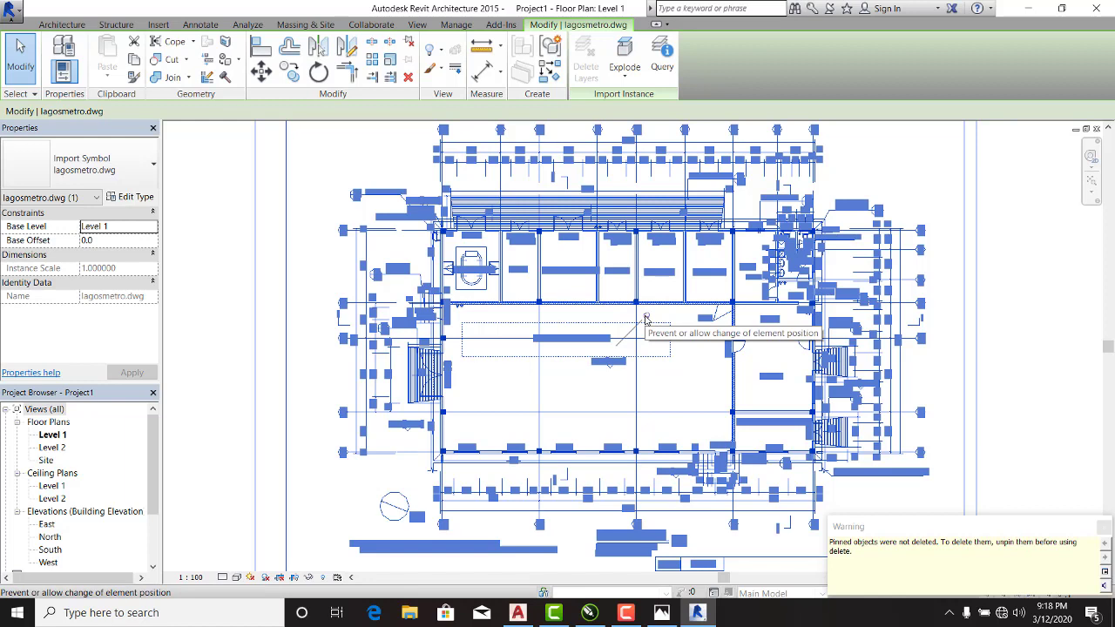
left_click(645, 319)
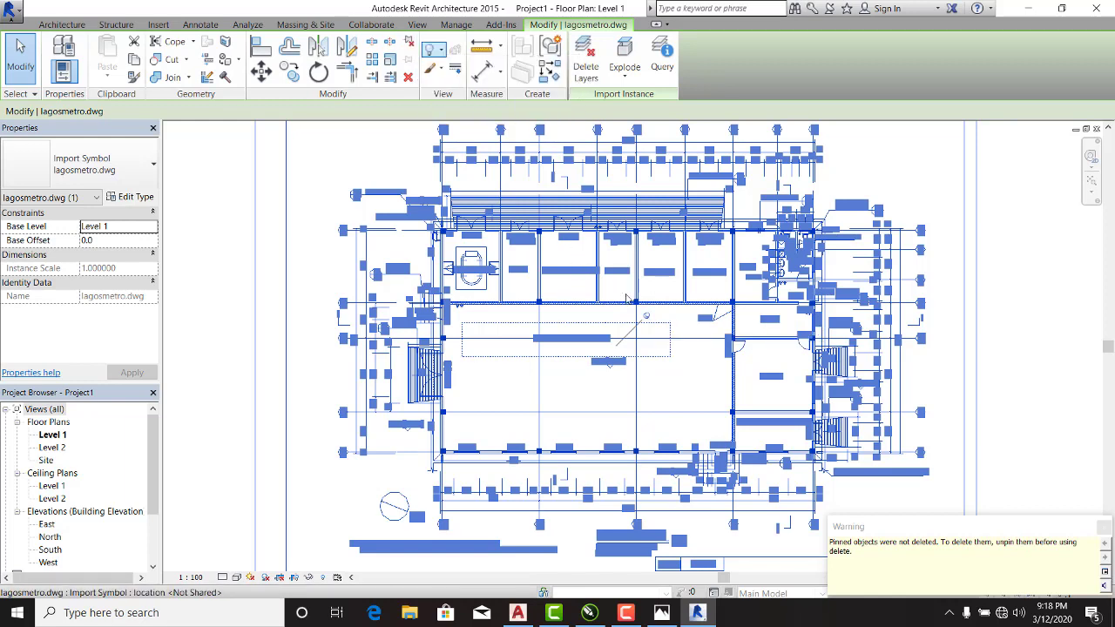
left_click(652, 324)
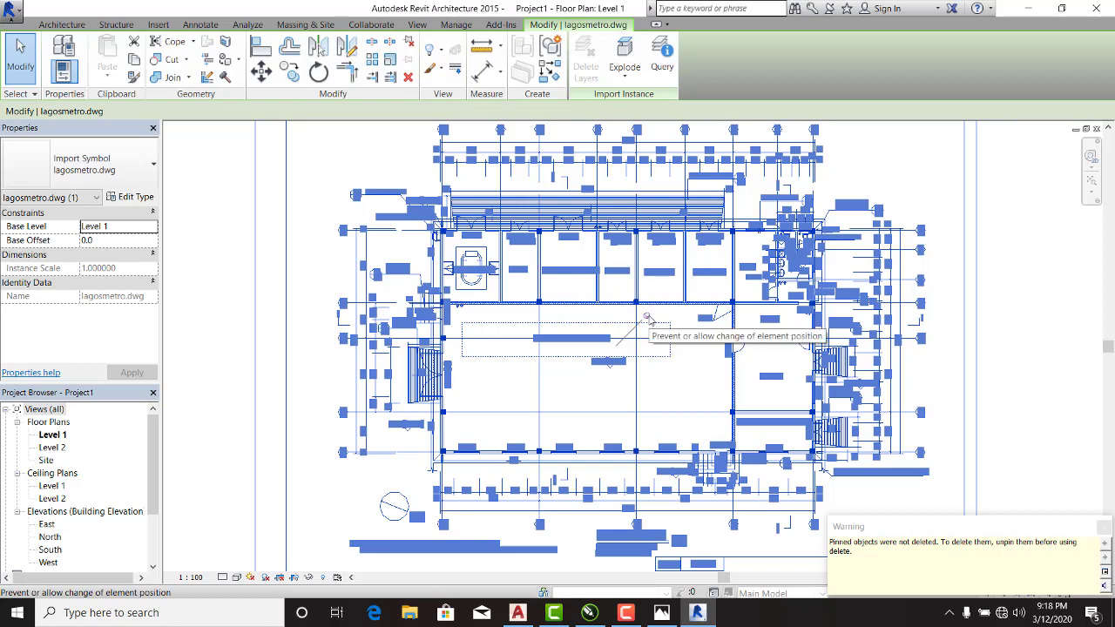
left_click(649, 314)
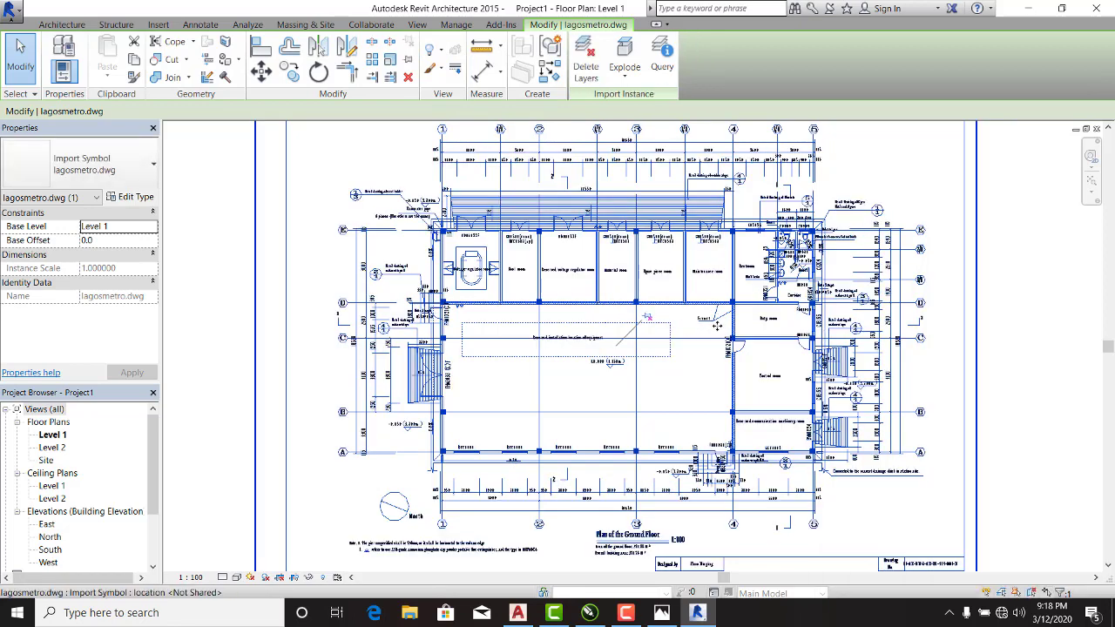
key("Delete")
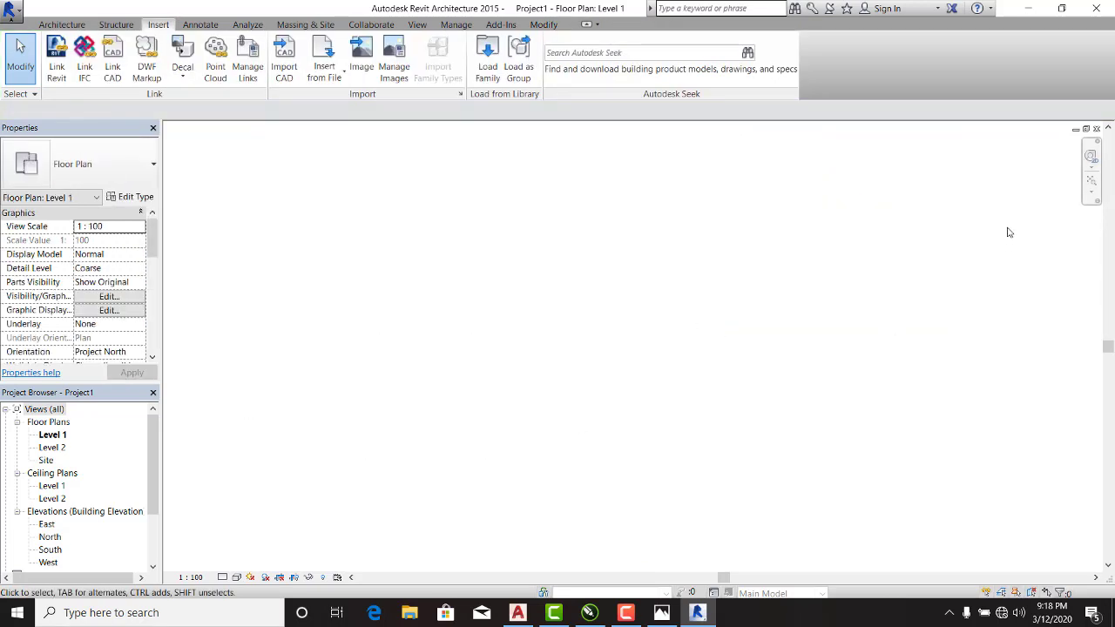
Step: Re-import lagosmetro.dwg onto Level 1 in Black and White, positioned Auto - Center to Center
left_click(1095, 180)
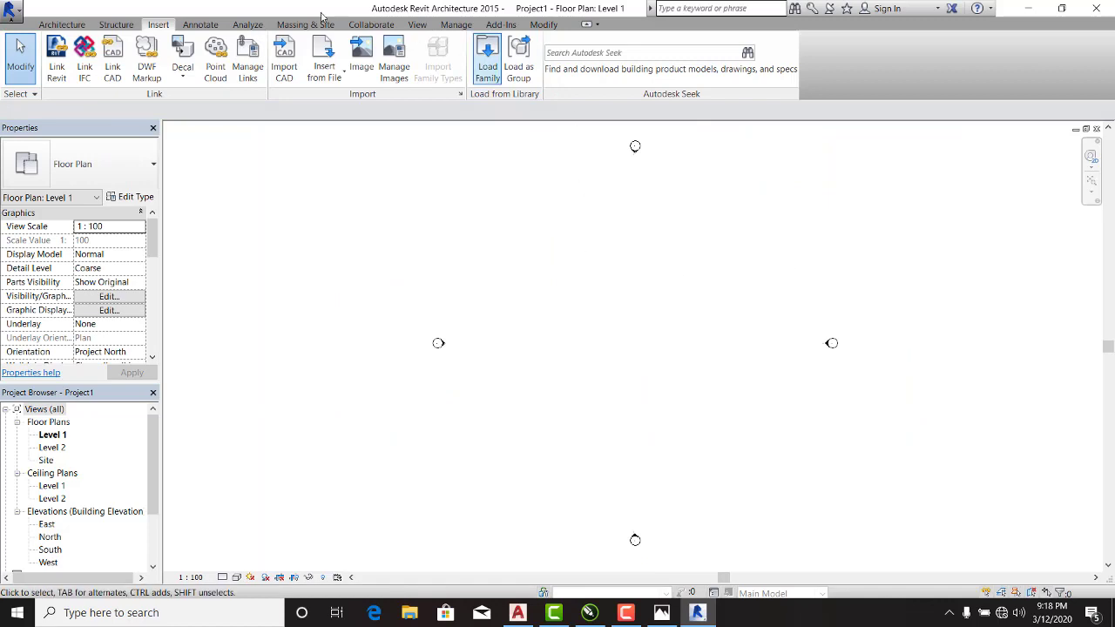
left_click(284, 66)
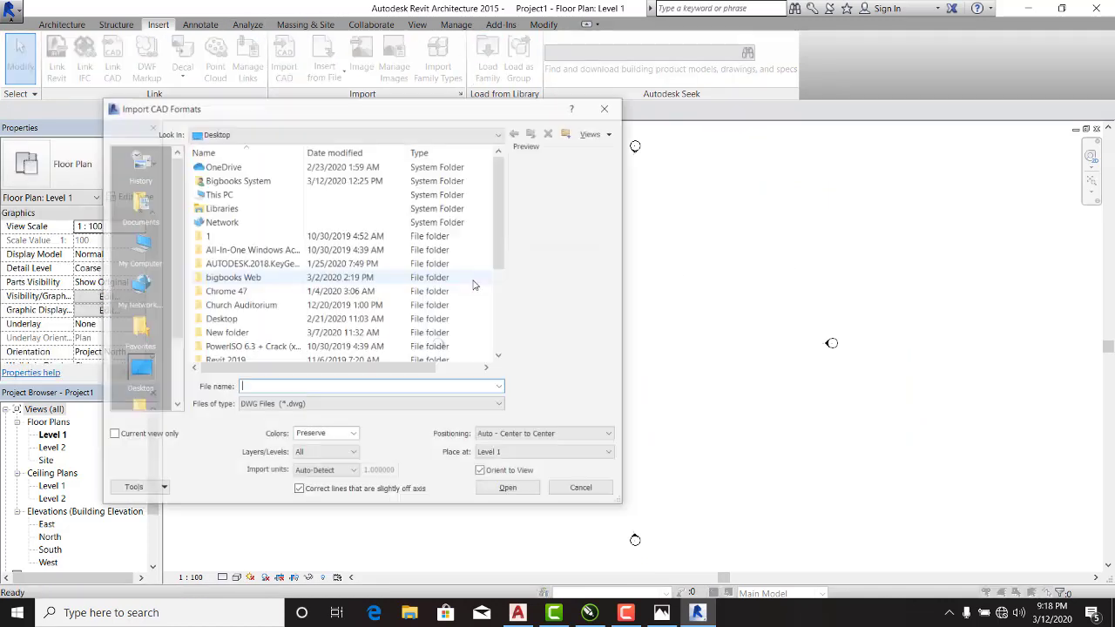
left_click_drag(503, 239, 502, 324)
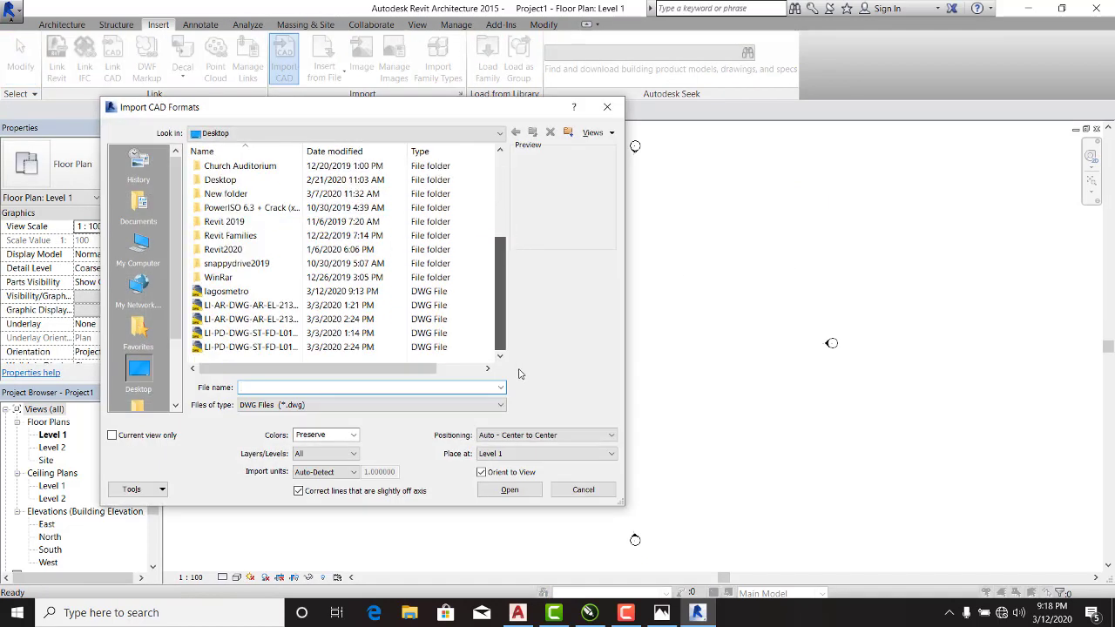
left_click(218, 291)
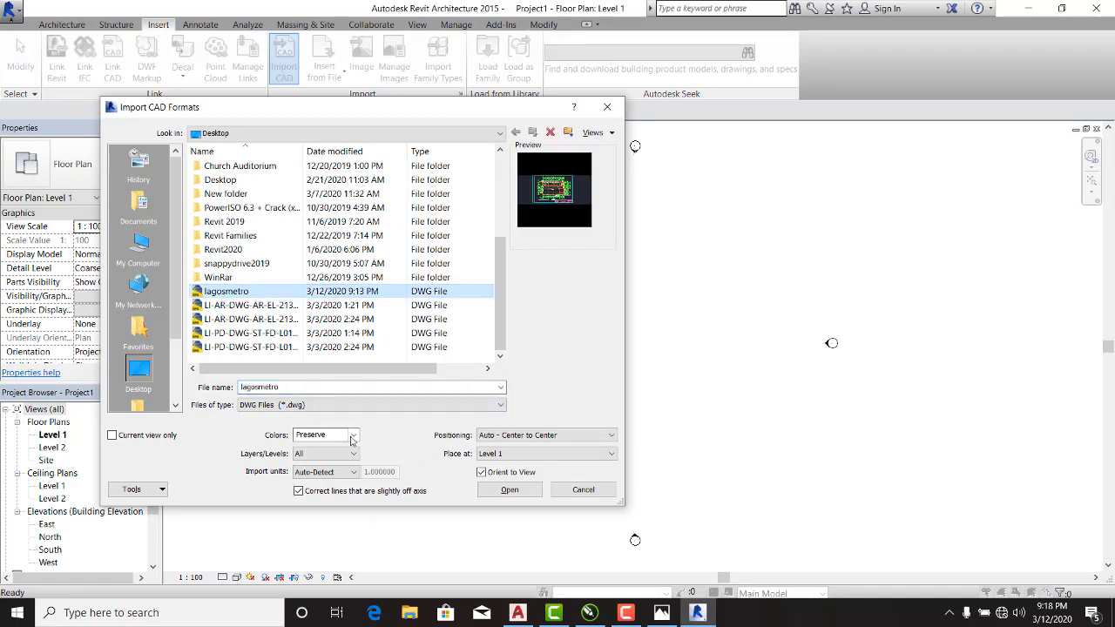
left_click(324, 435)
left_click(325, 467)
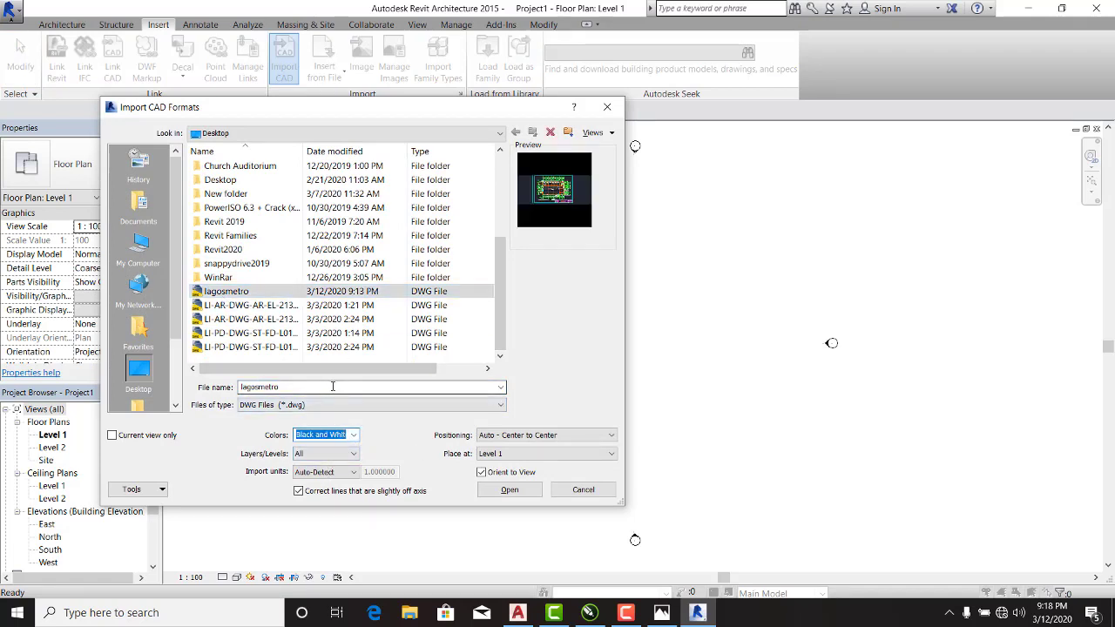
left_click(527, 490)
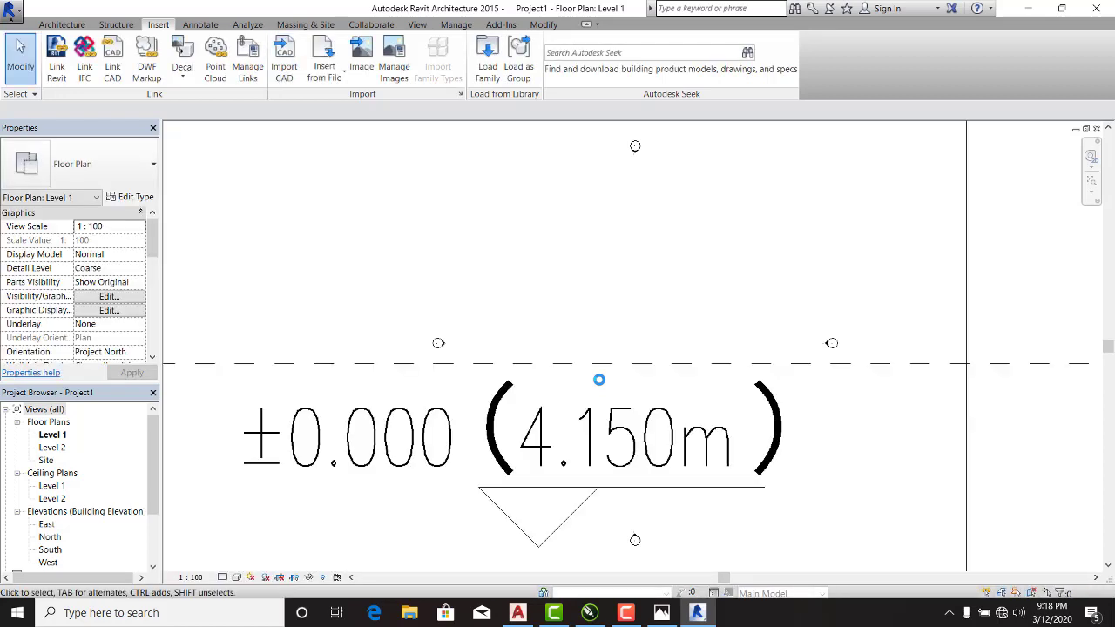
Step: Zoom around the black-and-white ground floor plan, then zoom to fit the whole sheet
scroll(638, 262, "down", 5)
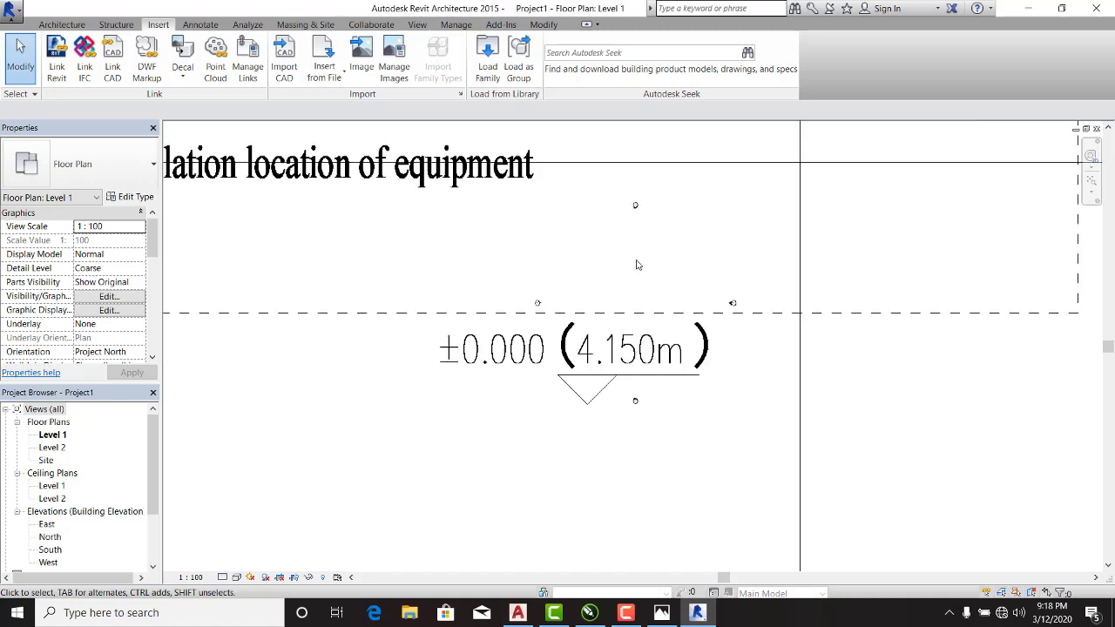
scroll(638, 262, "down", 6)
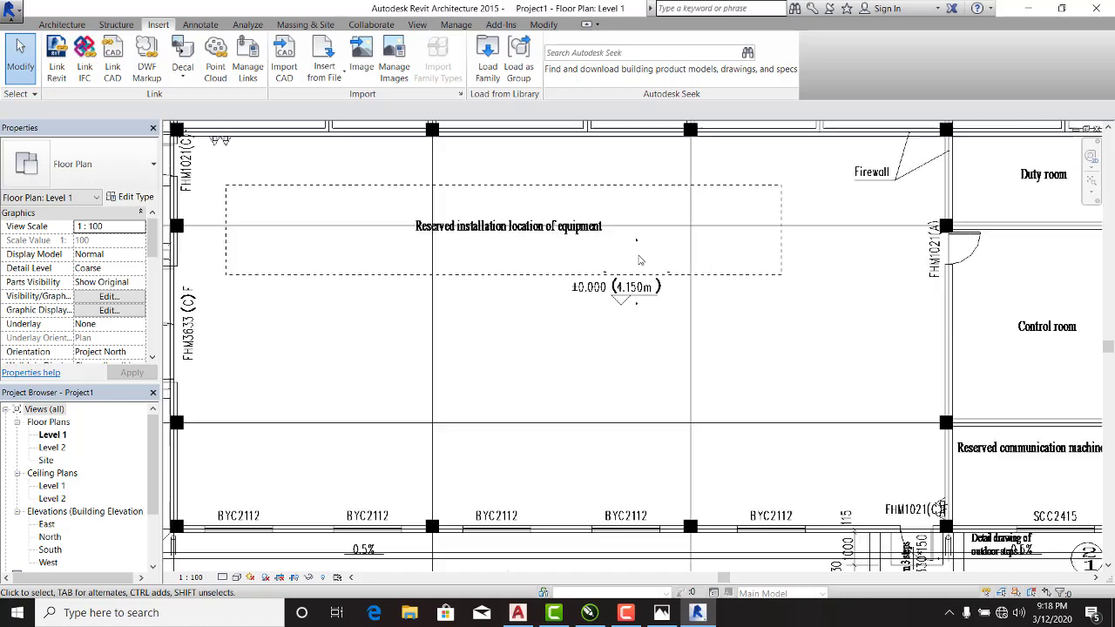
scroll(640, 255, "down", 4)
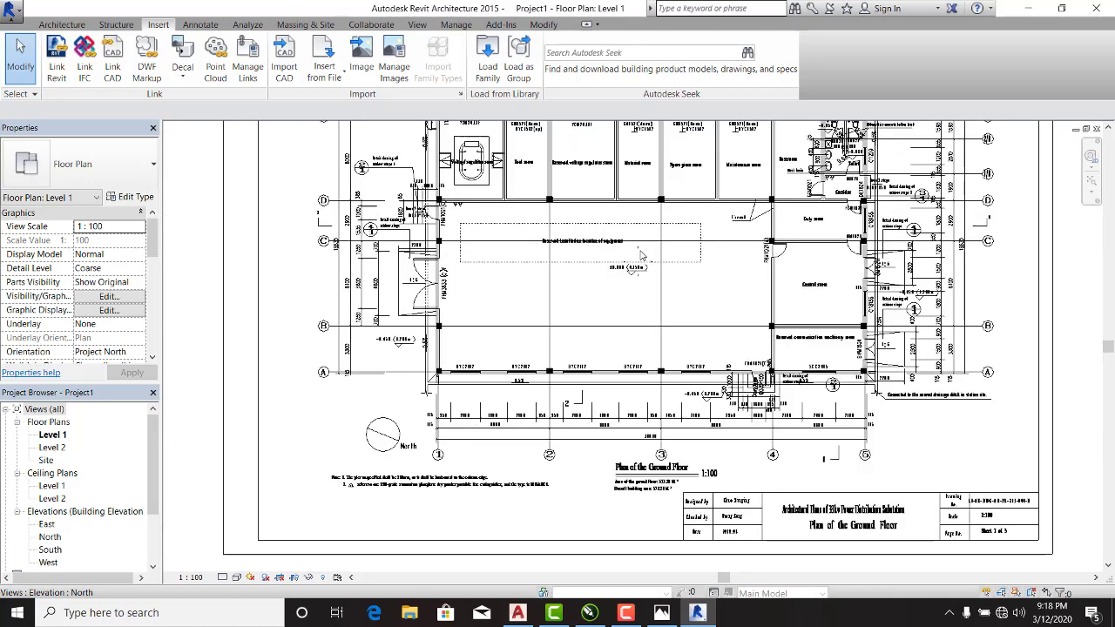
scroll(640, 255, "up", 2)
scroll(640, 259, "up", 6)
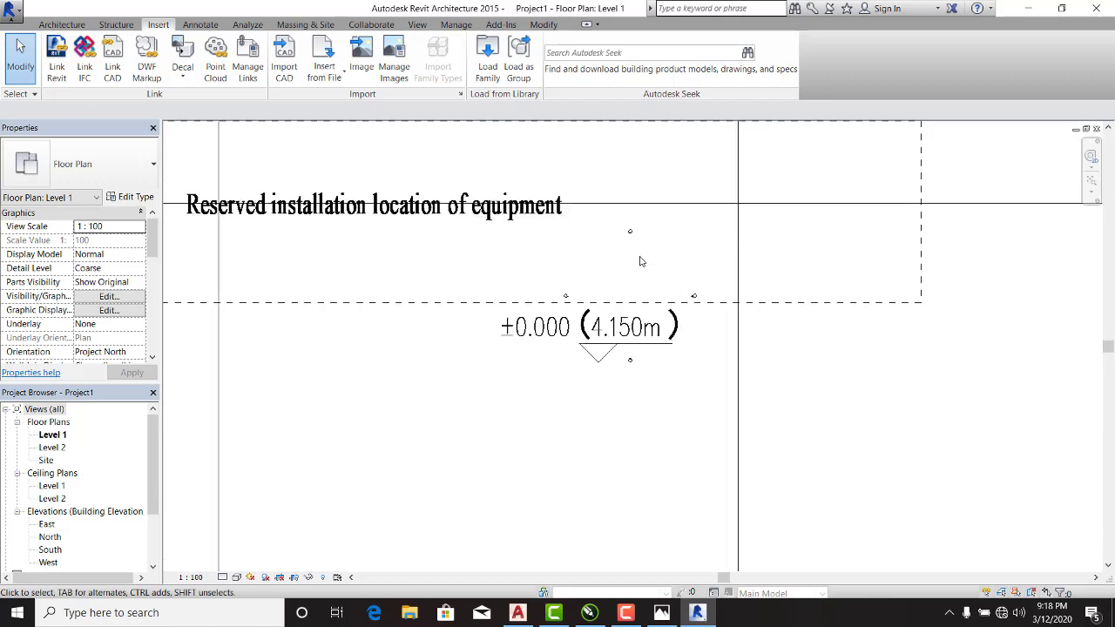
scroll(641, 260, "down", 3)
scroll(645, 257, "down", 1)
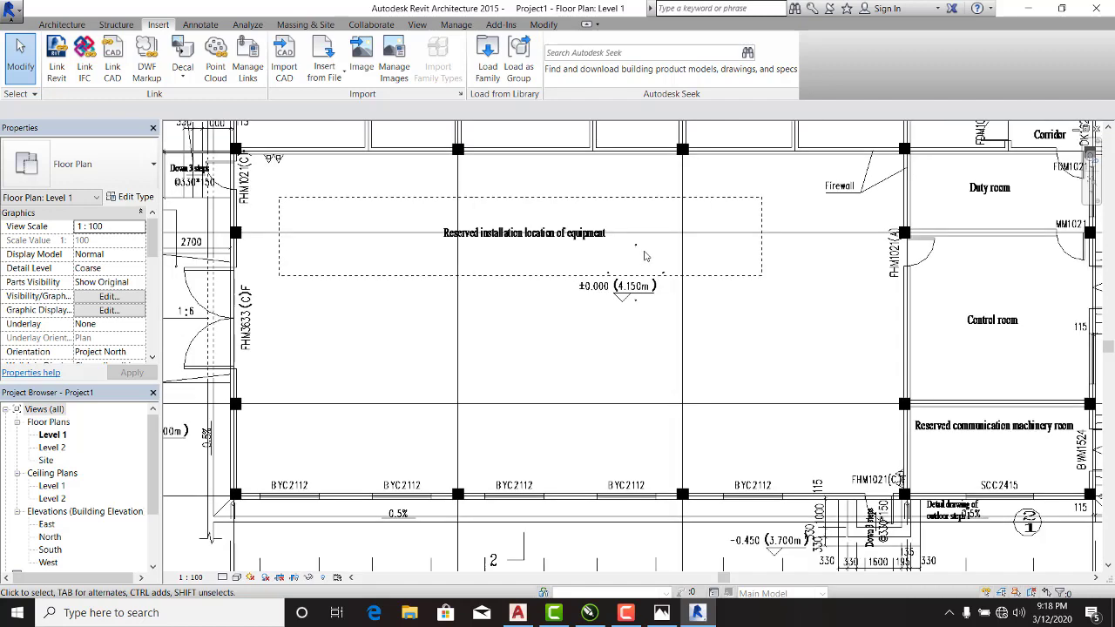
scroll(645, 253, "down", 3)
scroll(648, 259, "down", 5)
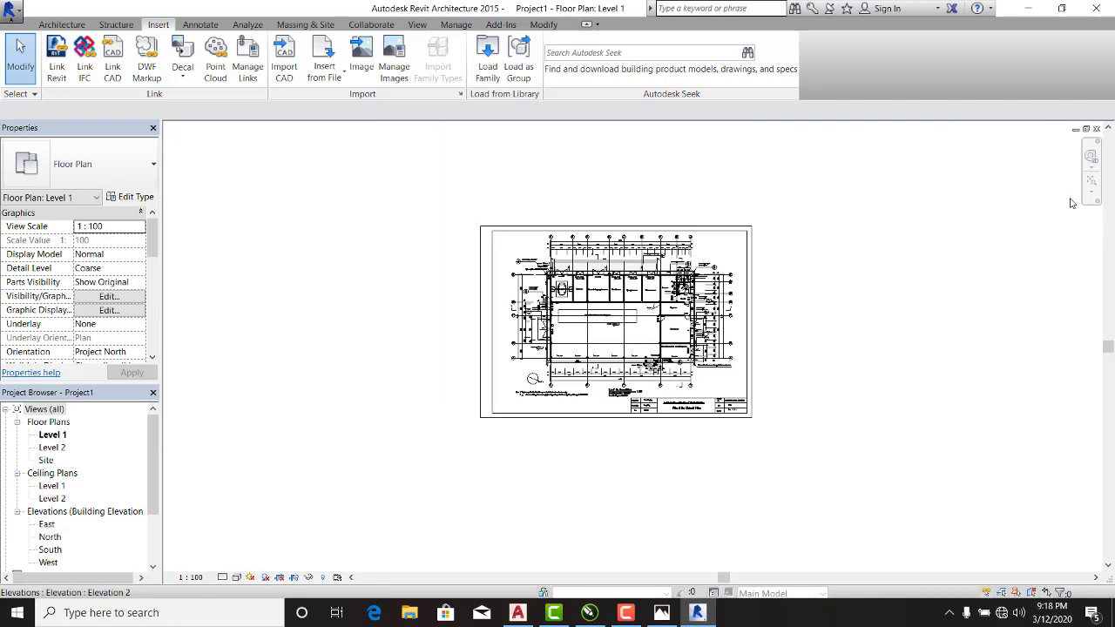
left_click(1091, 180)
left_click(1091, 180)
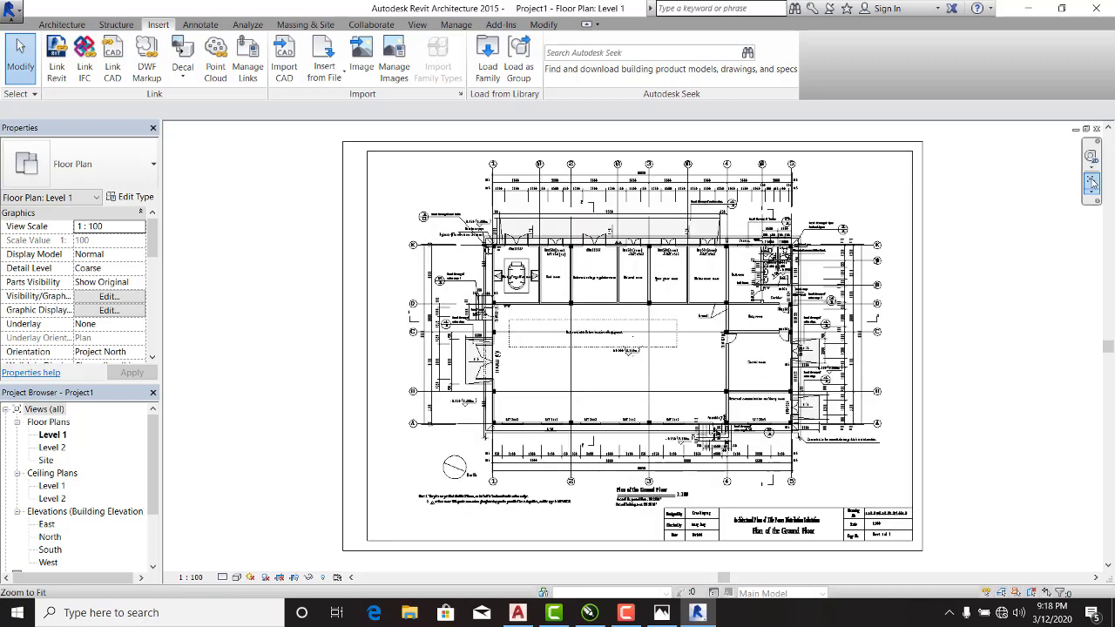